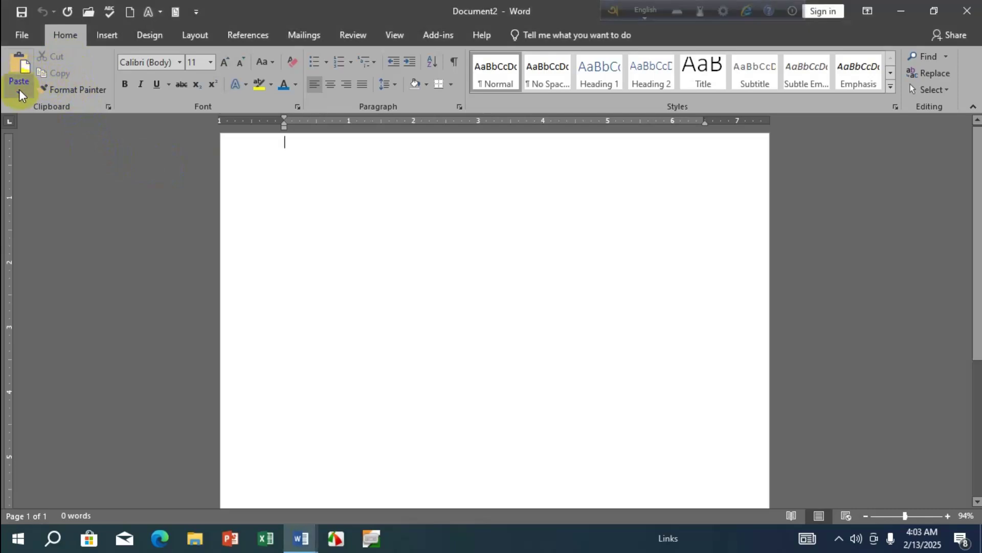
left_click(20, 90)
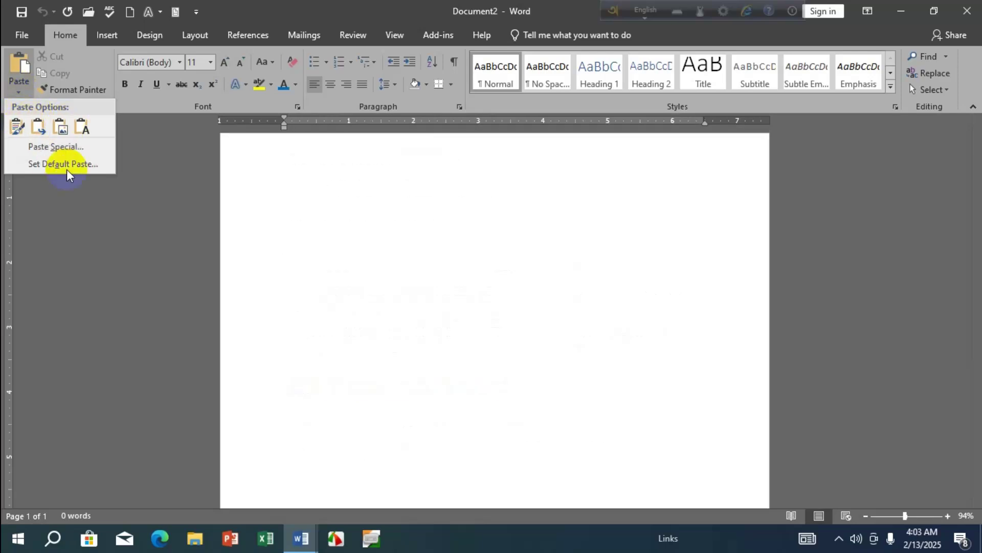
left_click(253, 192)
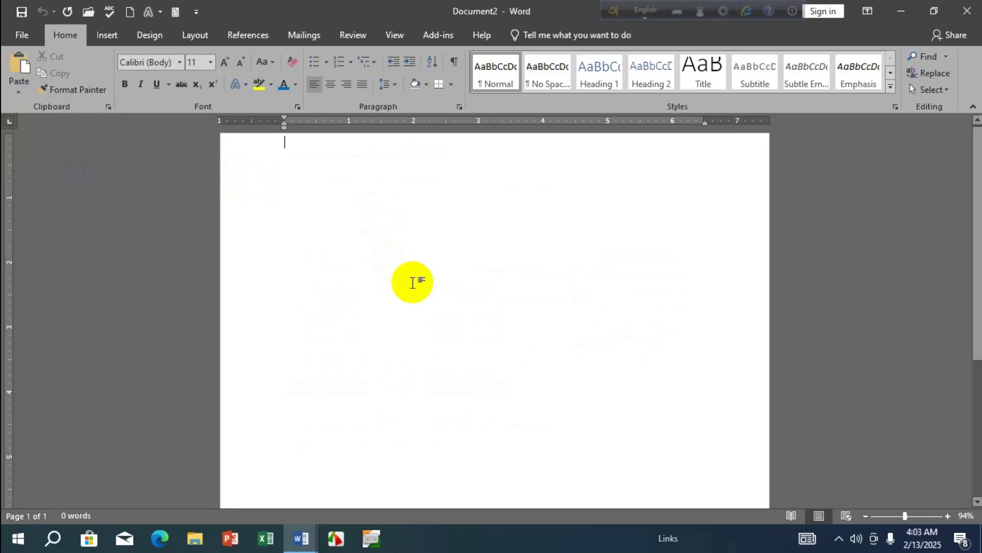
Copy the objective paragraph from the OBHECTUVE document and paste it into the blank Document2
left_click(299, 538)
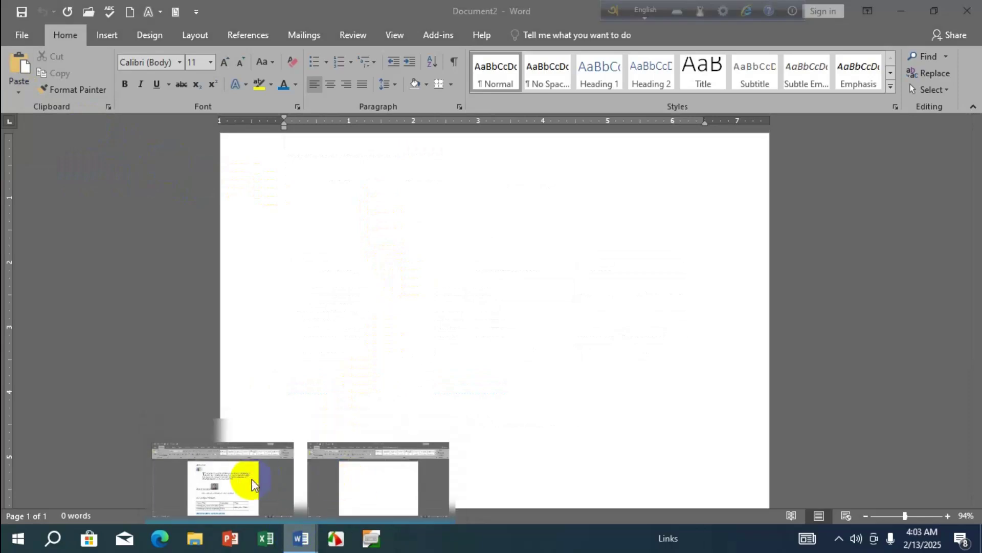
left_click(248, 471)
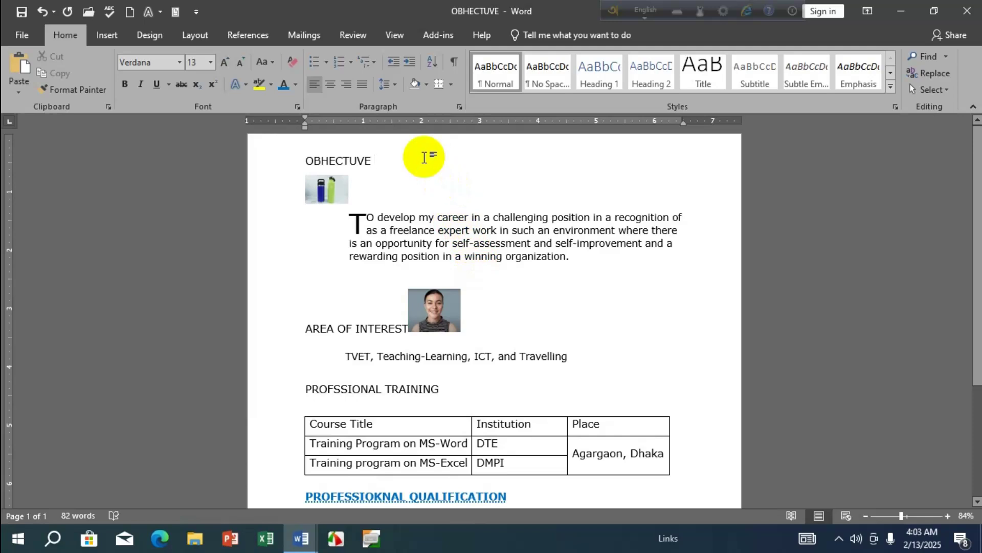
left_click(584, 260)
triple_click(369, 220)
key("ctrl+c")
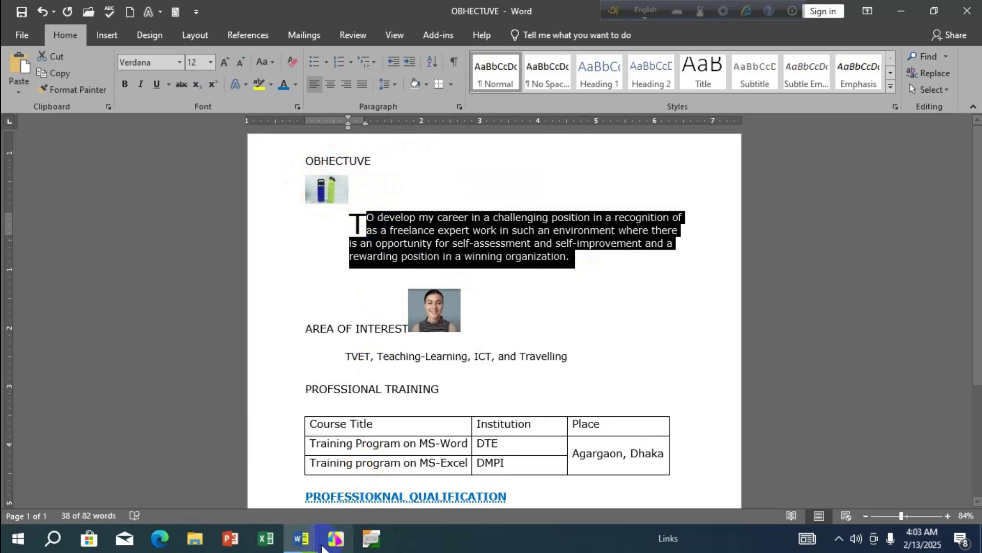
left_click(301, 538)
left_click(351, 478)
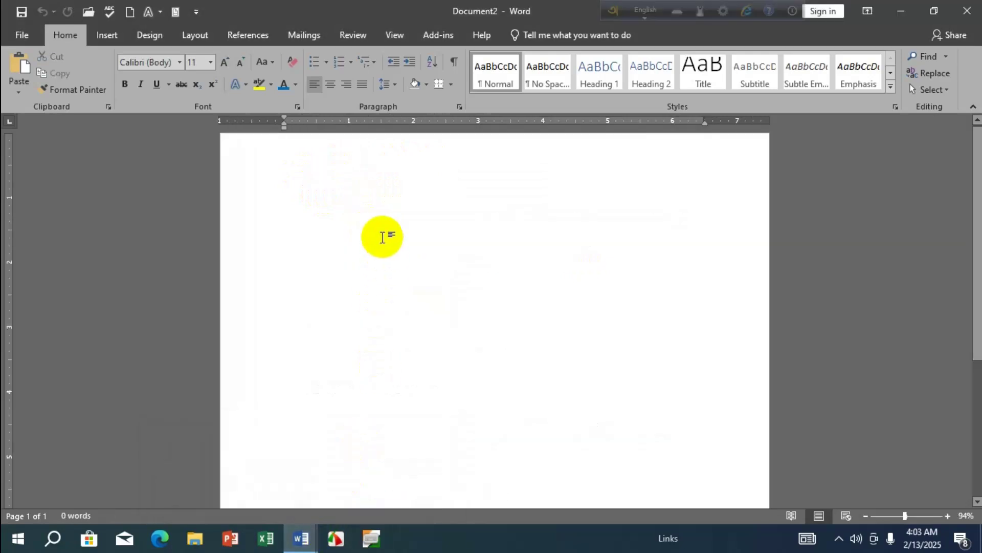
key("ctrl+v")
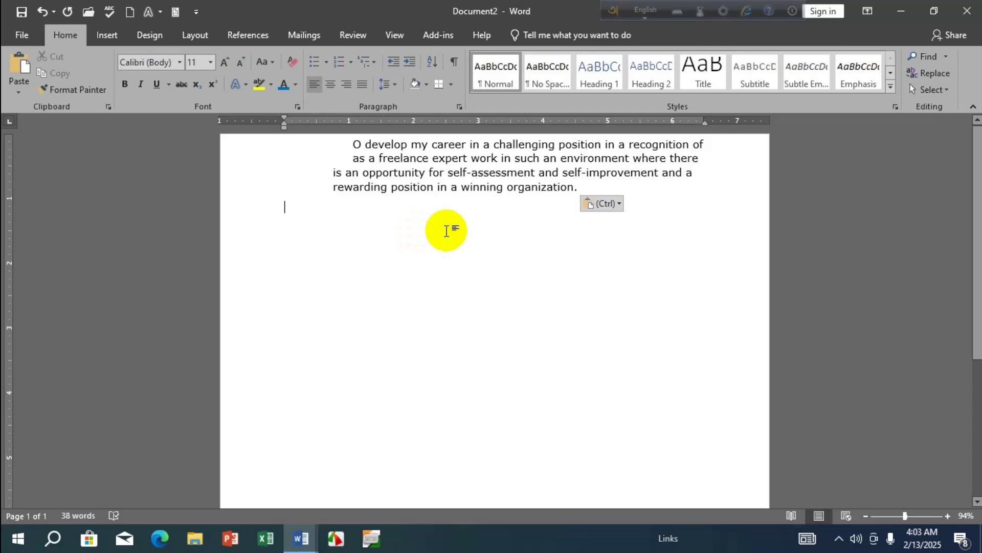
scroll(468, 199, "up", 4, "ctrl")
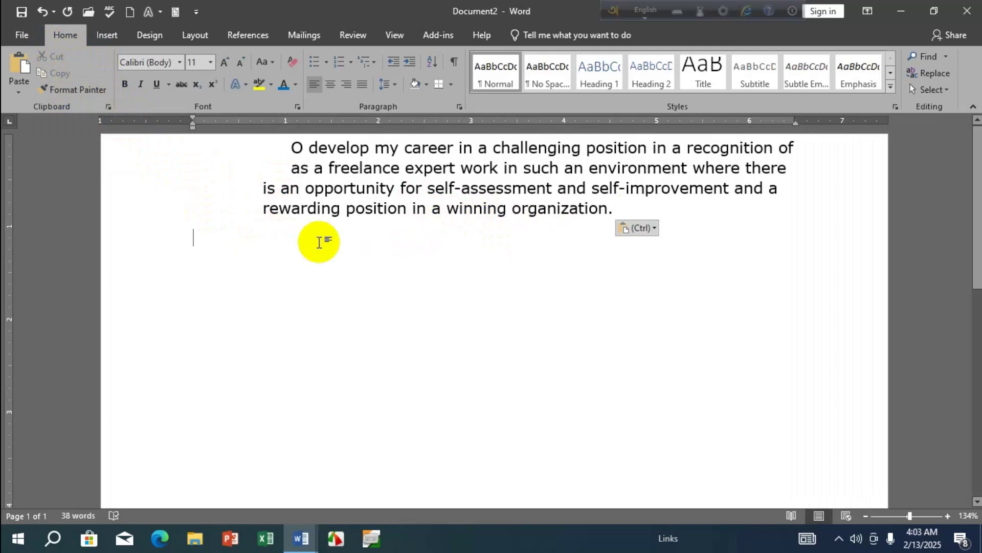
left_click_drag(613, 208, 534, 211)
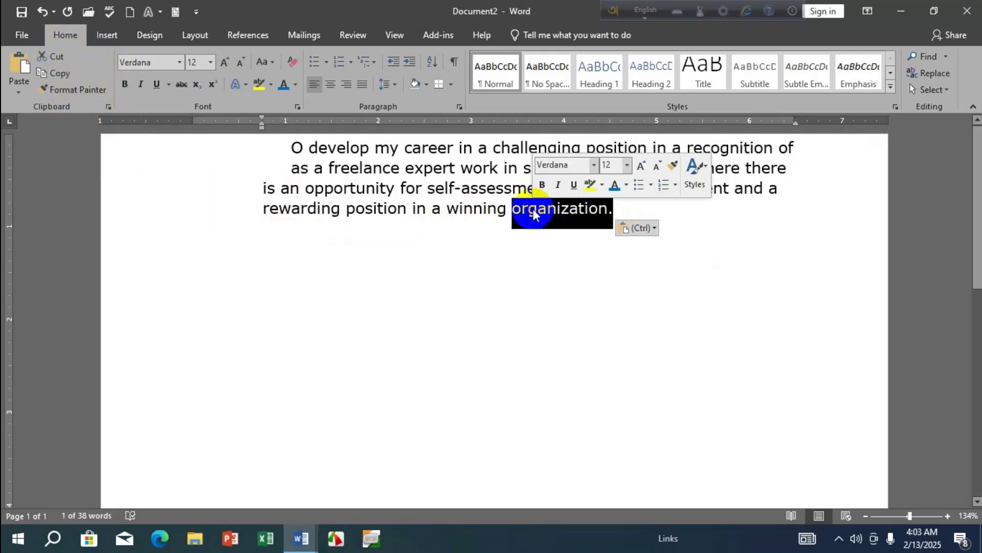
left_click(51, 67)
left_click(575, 240)
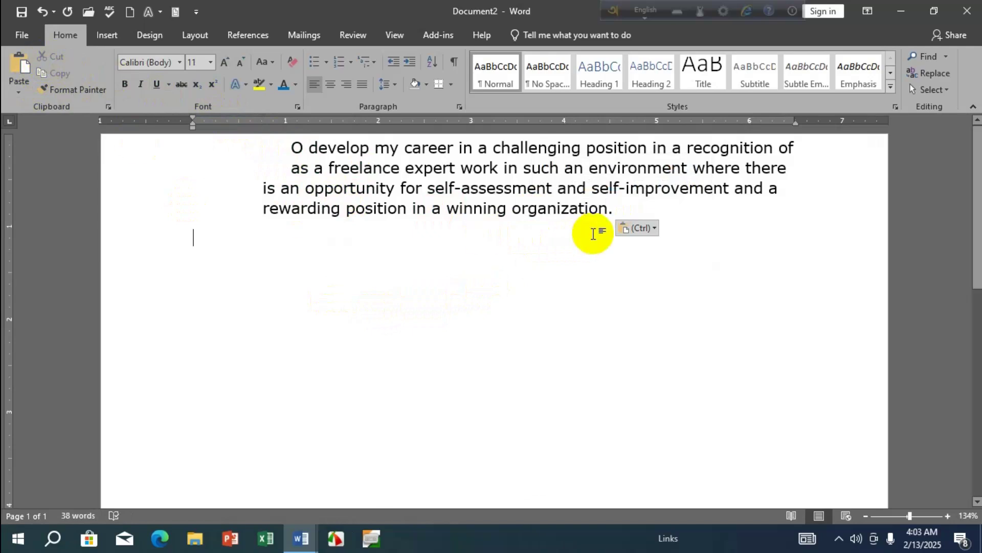
left_click_drag(619, 208, 514, 208)
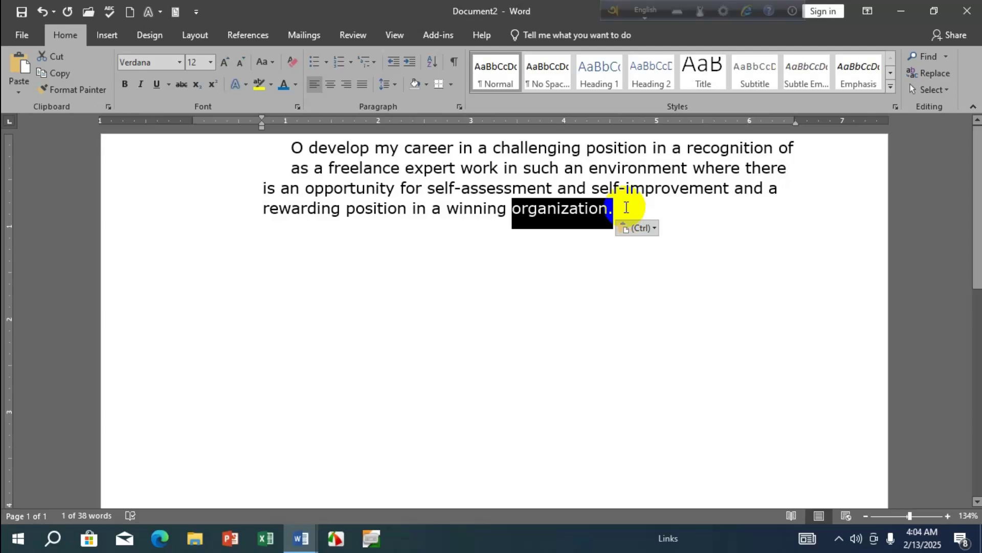
left_click(506, 209)
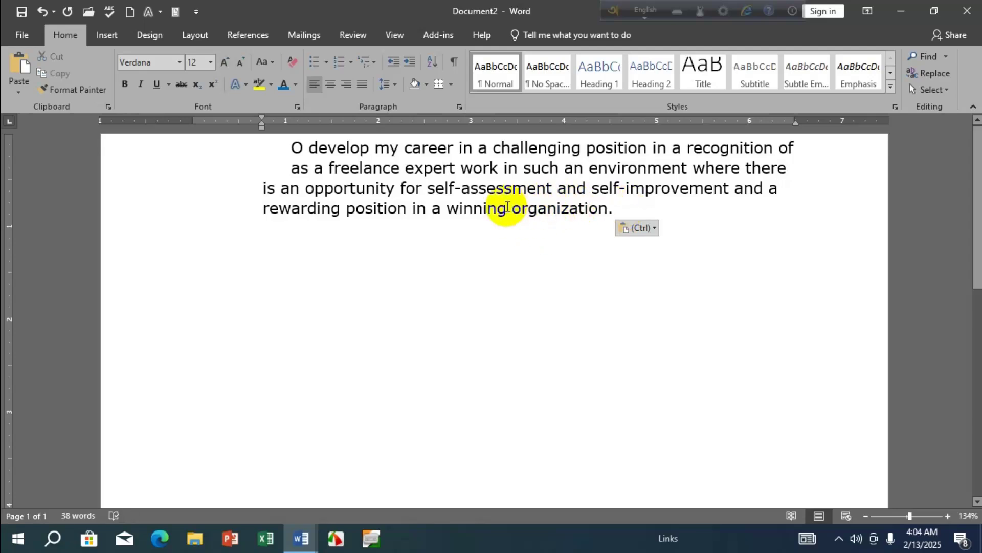
Cut the word "organization." from the end of the paragraph and paste it back in the same place
left_click_drag(510, 208, 615, 209)
left_click(53, 56)
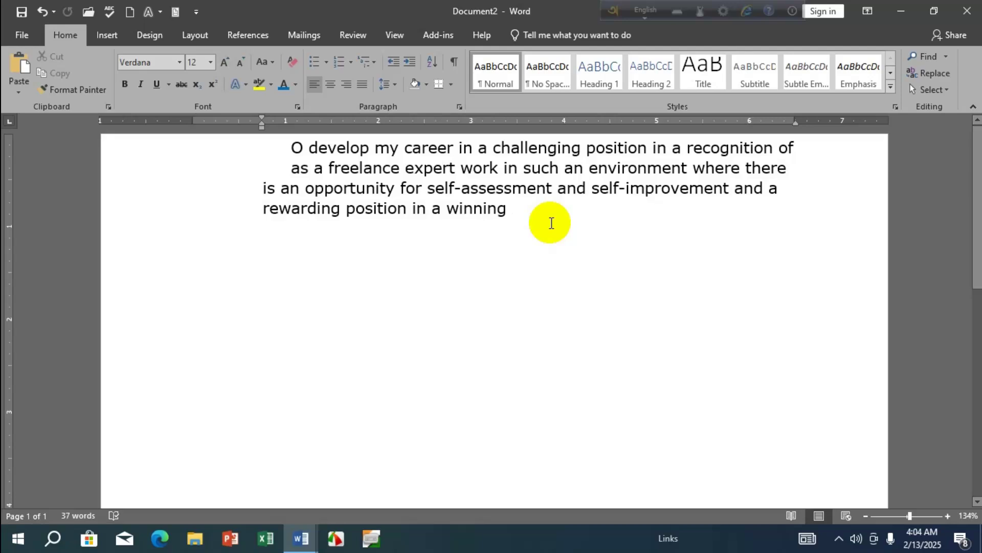
key("ctrl+v")
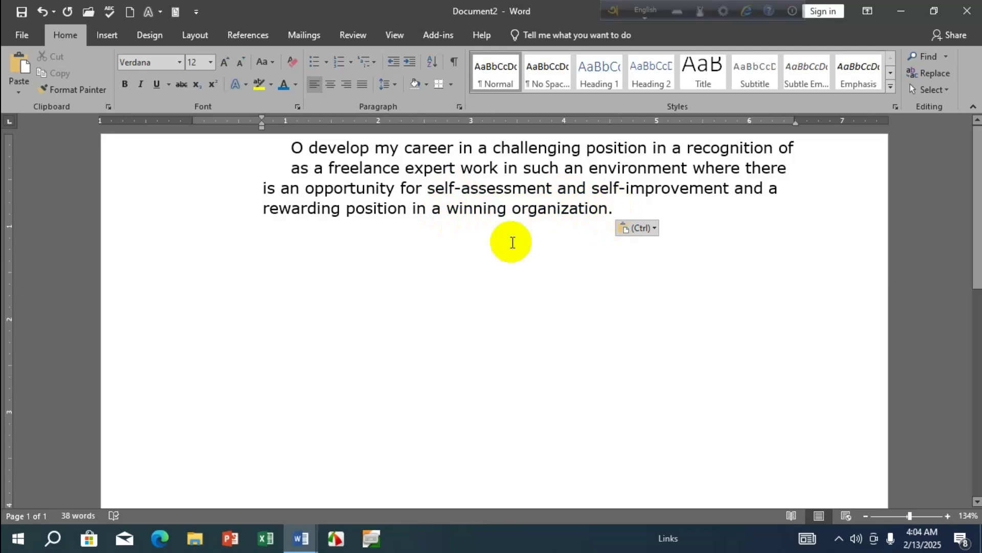
Cut the PROFESSIOKNAL QUALIFICATION heading from the OBHECTUVE document and paste it on a new line below the paragraph in Document2
left_click(301, 538)
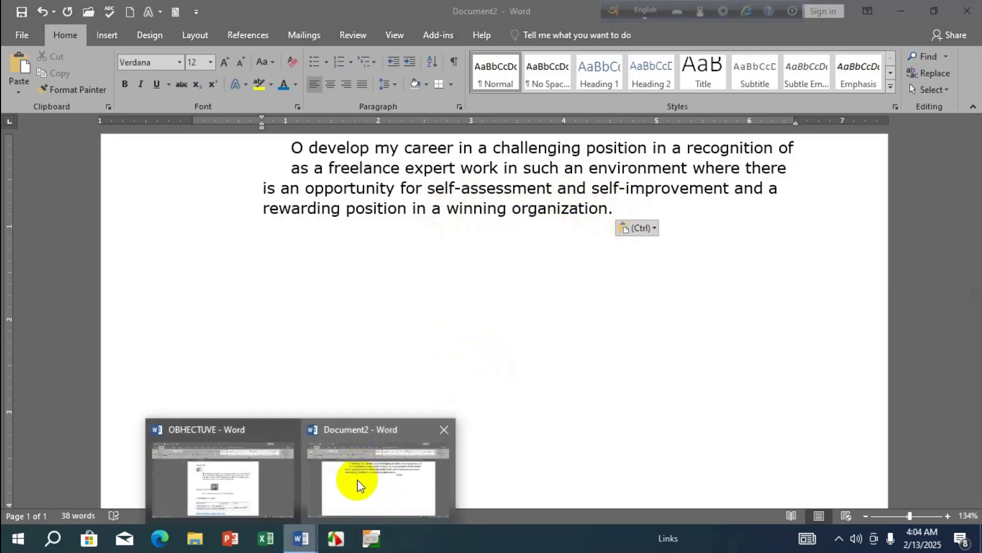
left_click(220, 478)
scroll(460, 332, "down", 2)
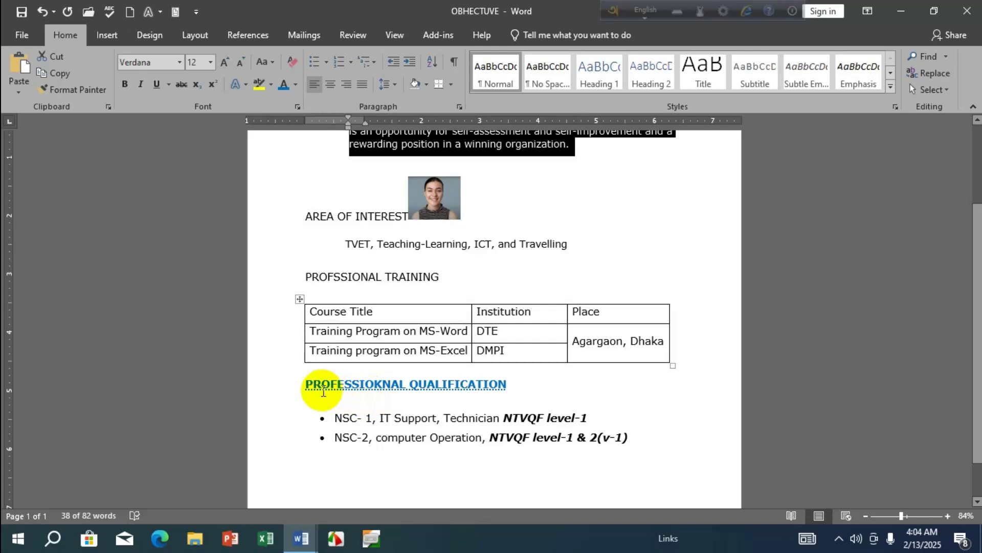
left_click(522, 385)
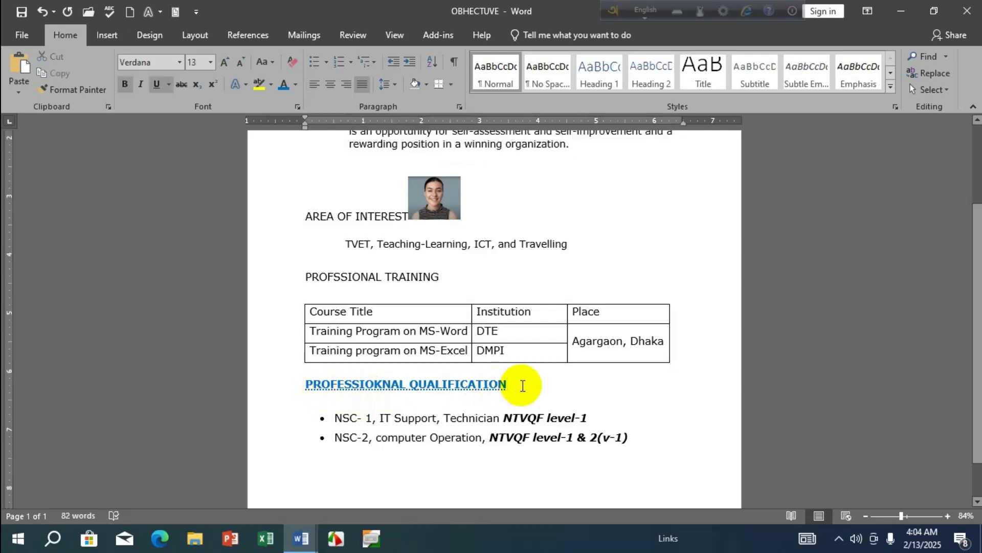
left_click_drag(520, 385, 310, 388)
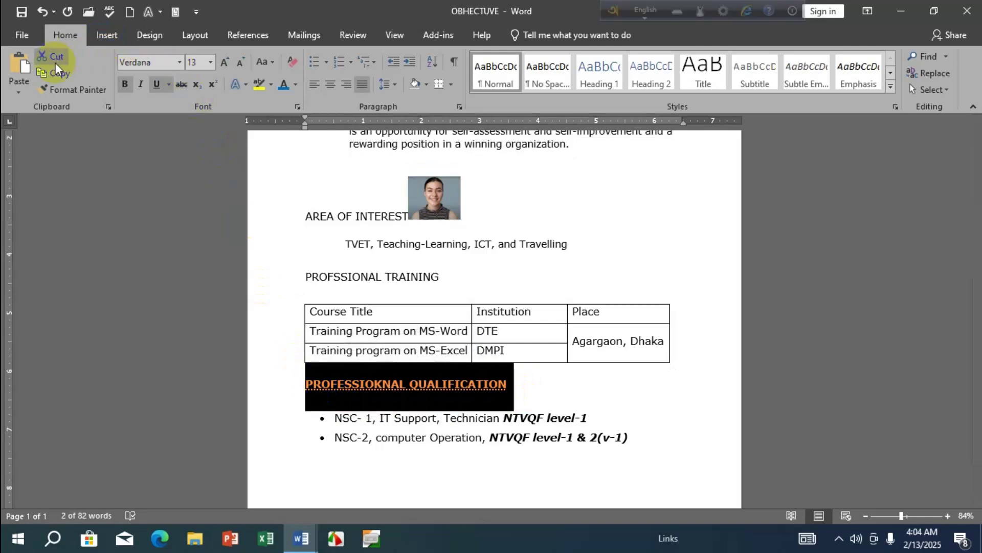
left_click(56, 60)
left_click(303, 539)
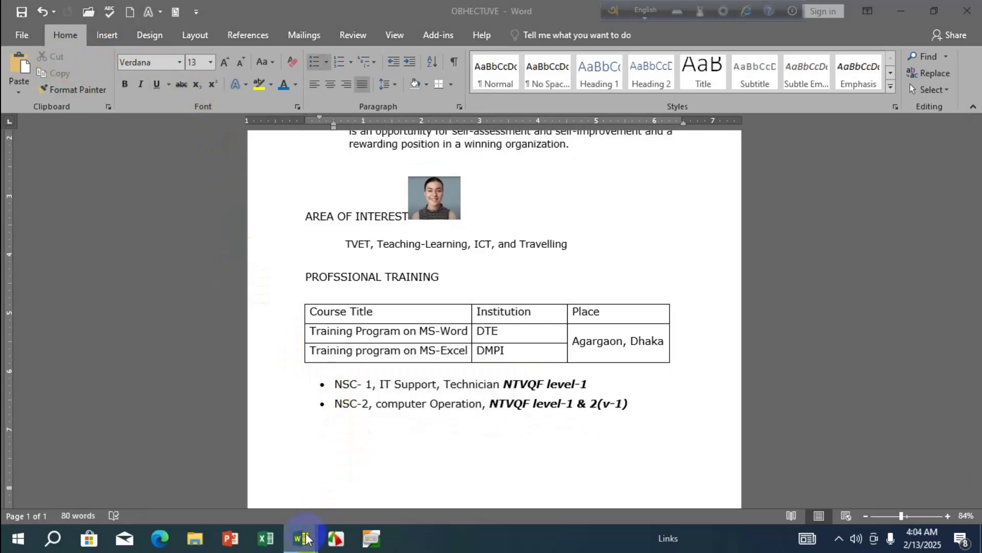
left_click(413, 484)
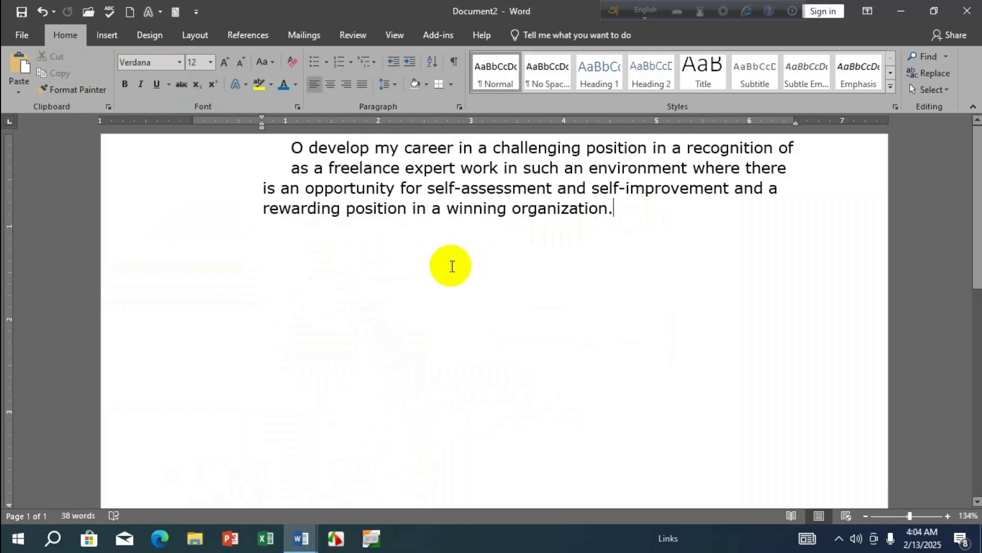
key("Return")
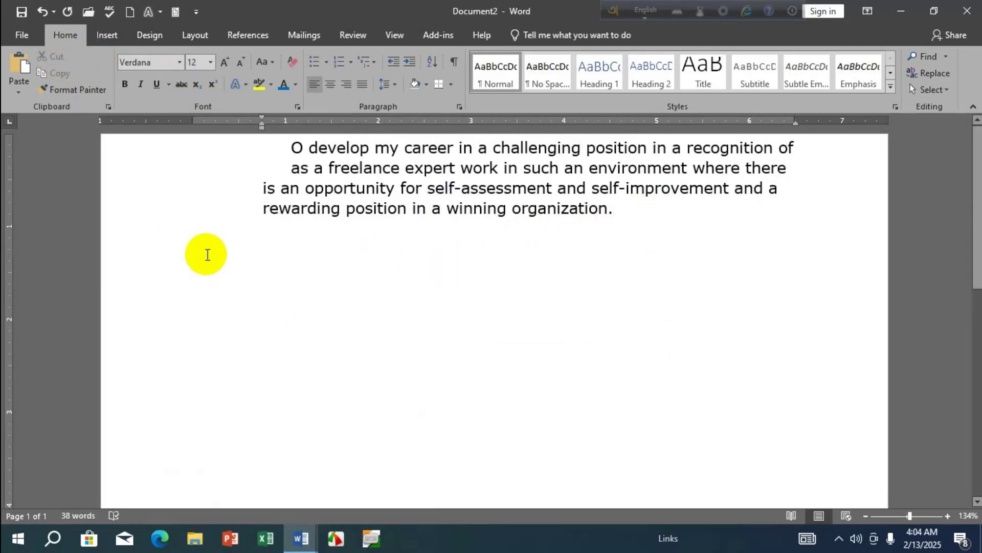
key("ctrl+v")
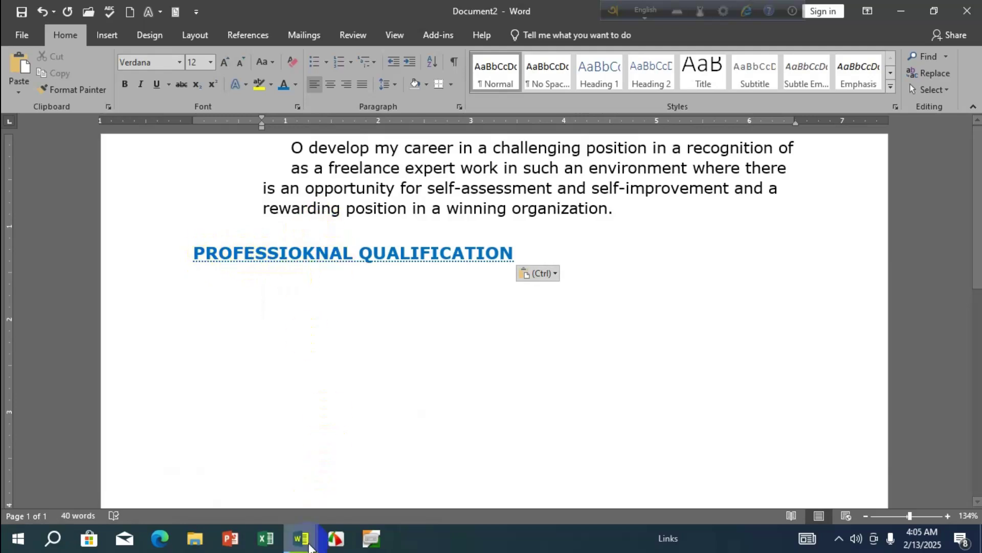
mouse_move(301, 537)
left_click(247, 486)
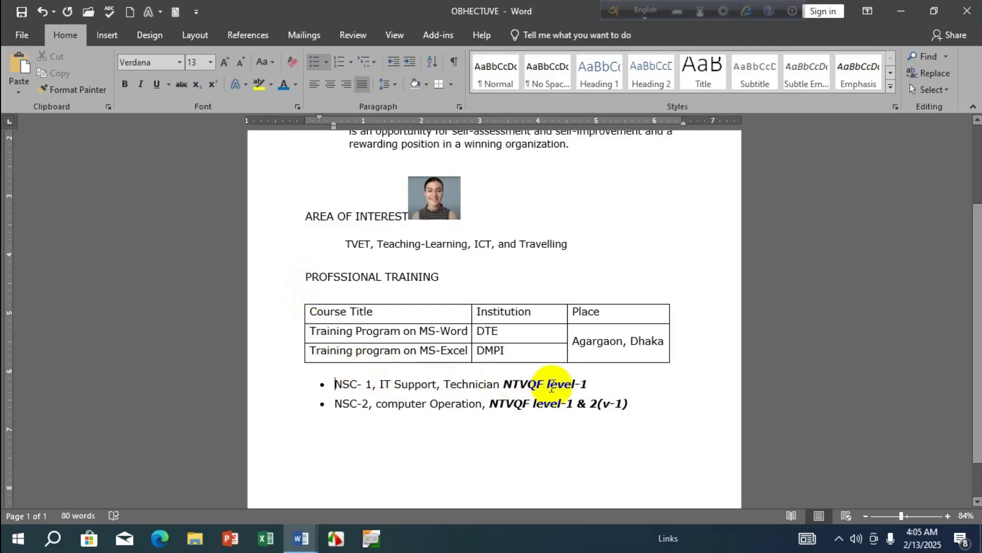
left_click(301, 538)
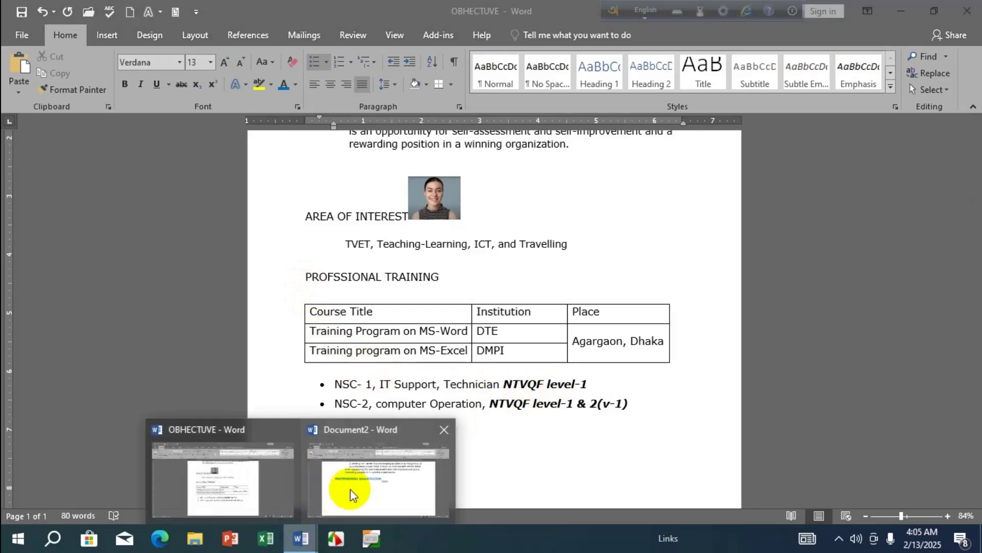
left_click(350, 489)
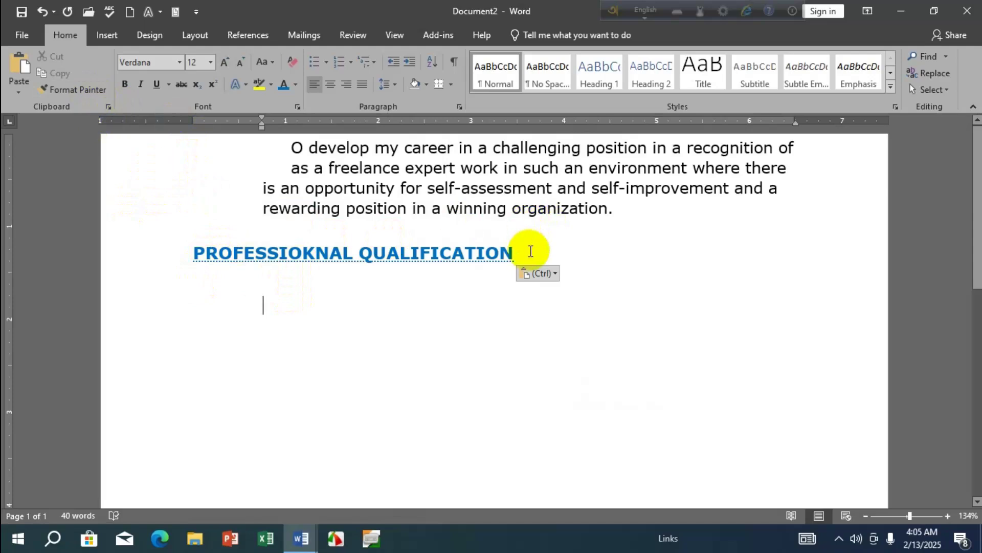
Copy the PROFESSIOKNAL QUALIFICATION heading in Document2 and switch to the OBHECTUVE document
left_click_drag(533, 252, 160, 254)
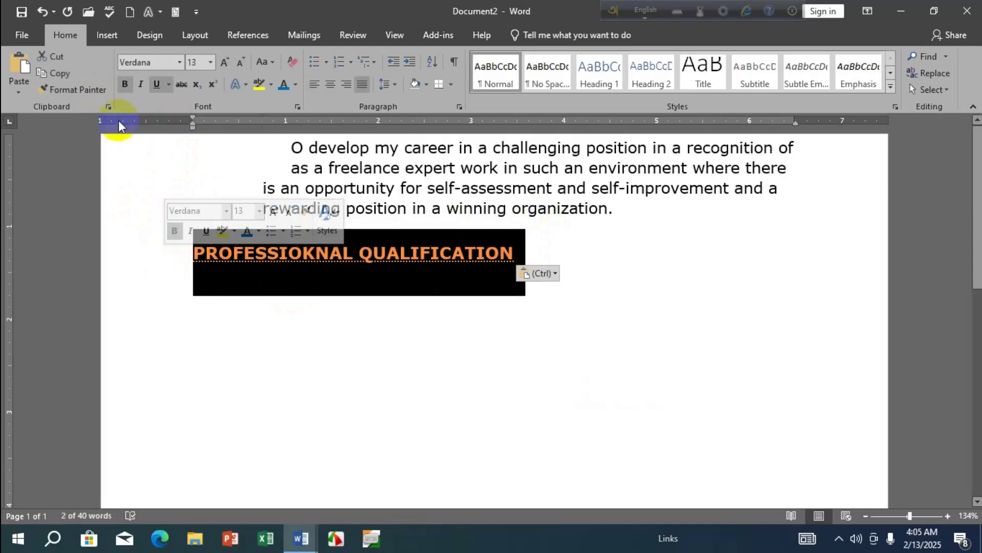
left_click(55, 73)
left_click(372, 385)
mouse_move(301, 538)
left_click(220, 460)
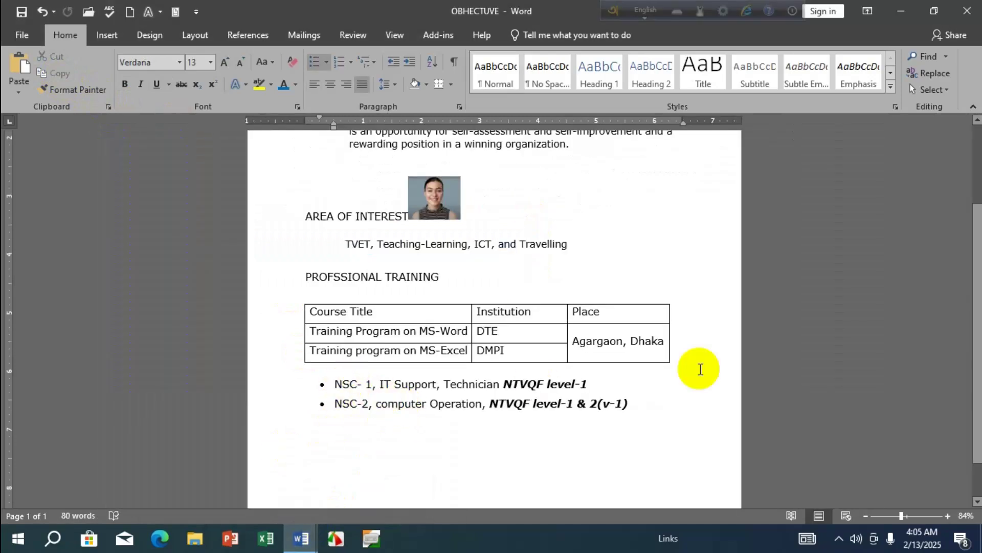
left_click(676, 356)
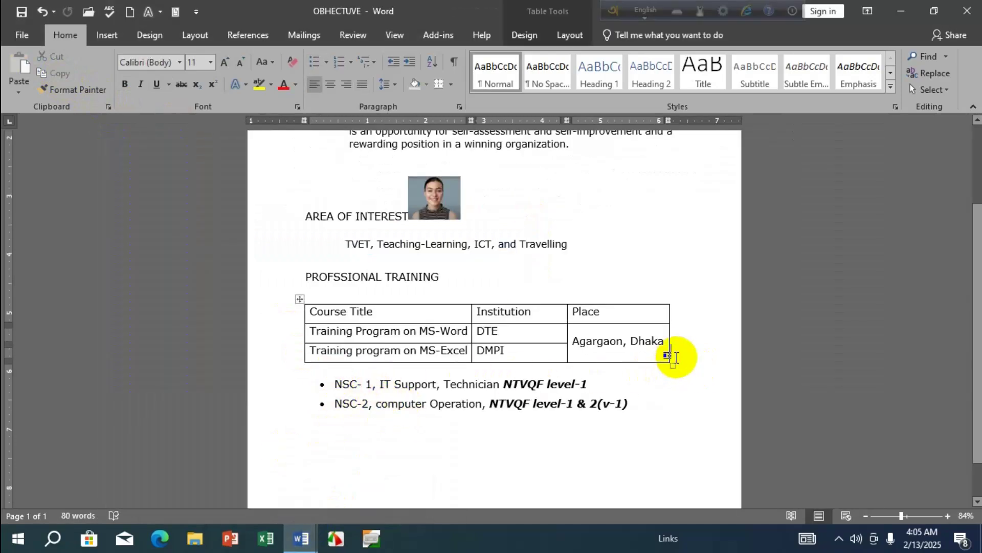
key("Return")
key("ctrl+z")
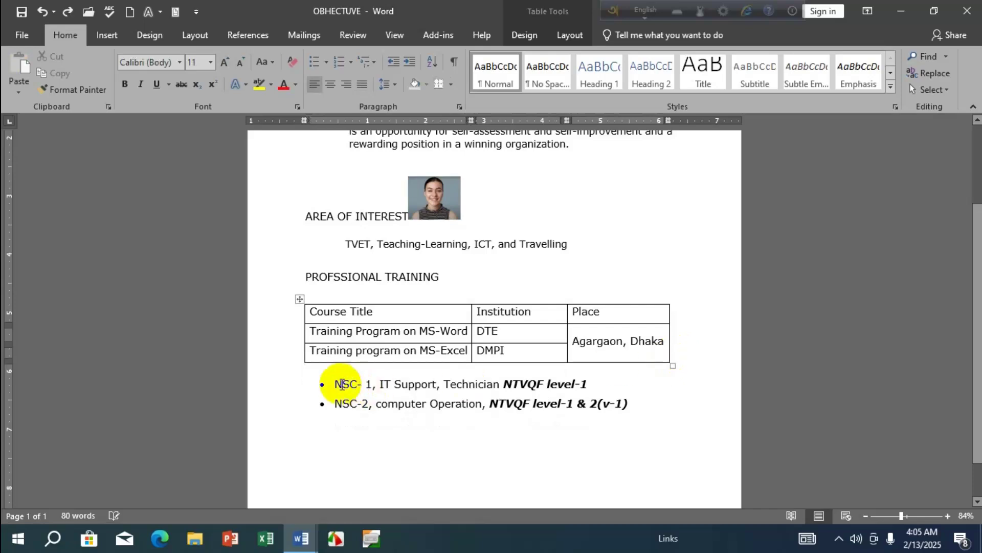
Add an unbulleted line above the NSC-1 bullet and paste the copied heading there, below the training table
left_click(314, 383)
key("Return")
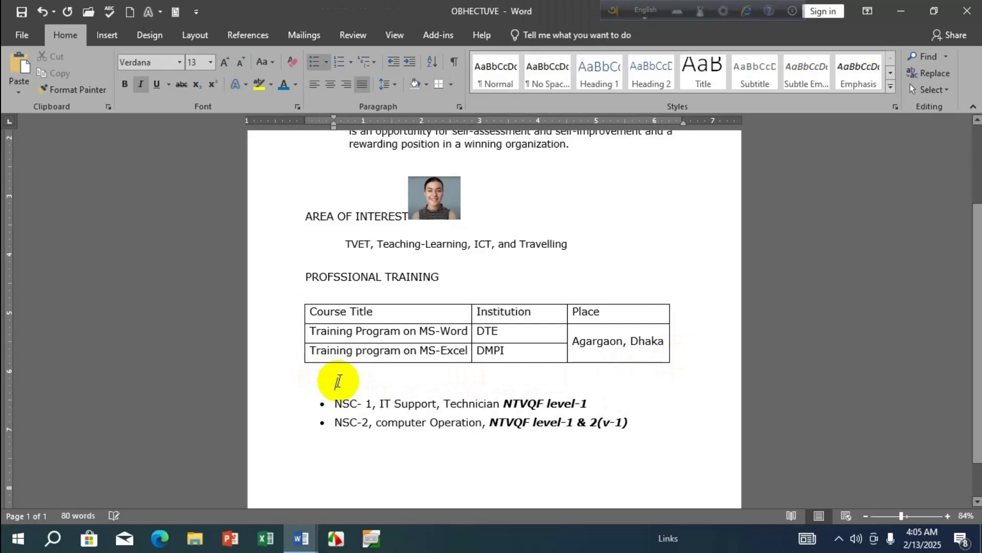
key("Return")
key("ctrl+v")
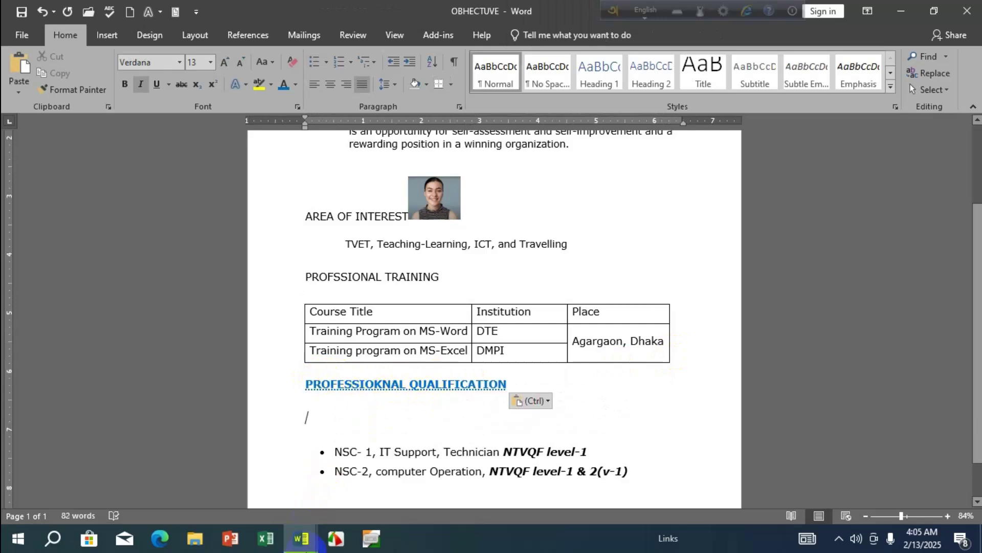
left_click(302, 540)
left_click(220, 485)
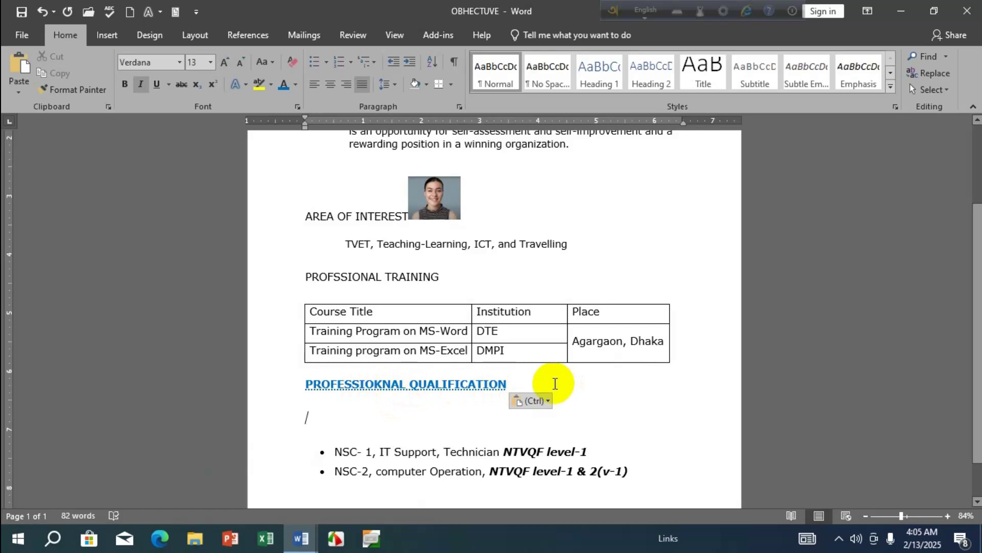
left_click(301, 538)
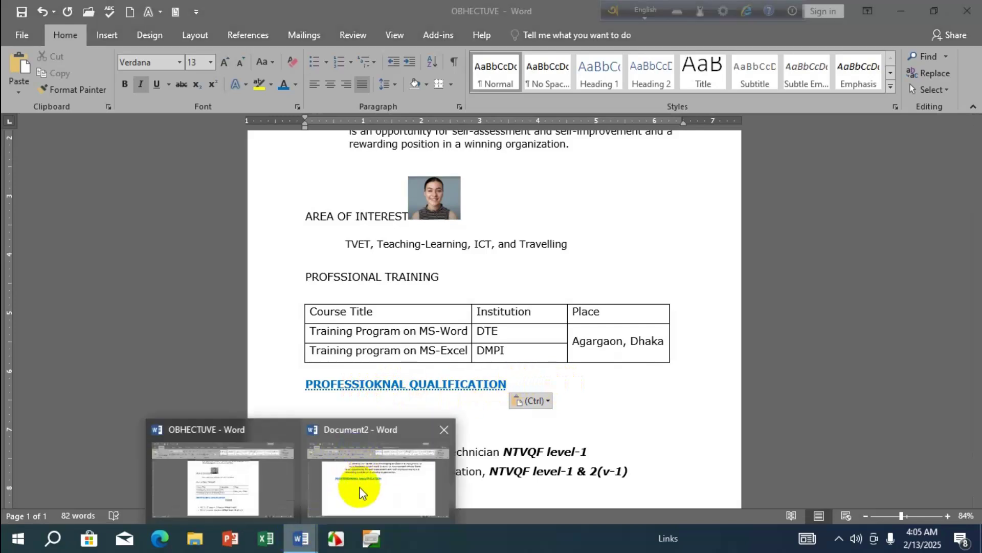
left_click(362, 486)
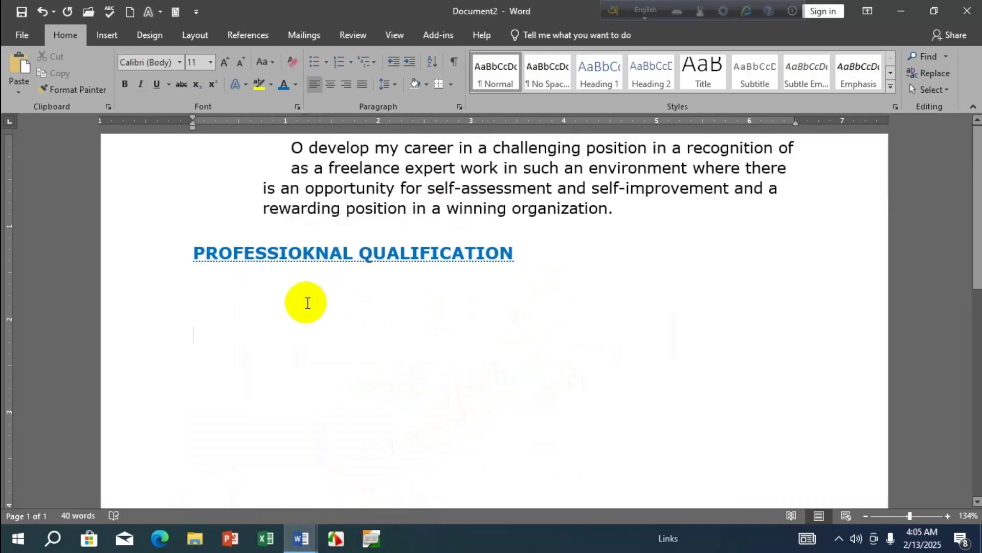
left_click(302, 252)
left_click(628, 219)
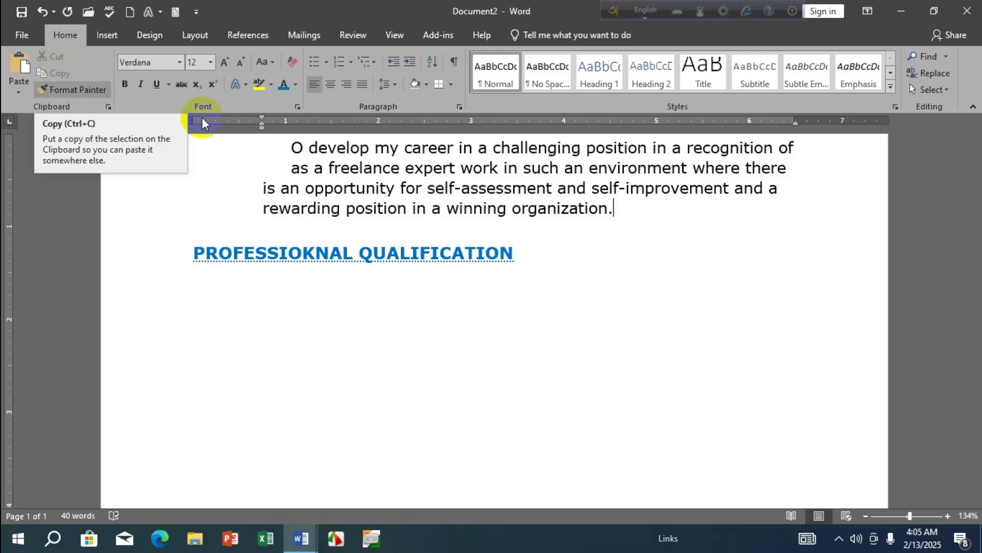
Switch from Document2 to the OBHECTUVE document and bring the pasted PROFESSIOKNAL QUALIFICATION heading into view
left_click_drag(639, 212, 259, 189)
left_click(752, 258)
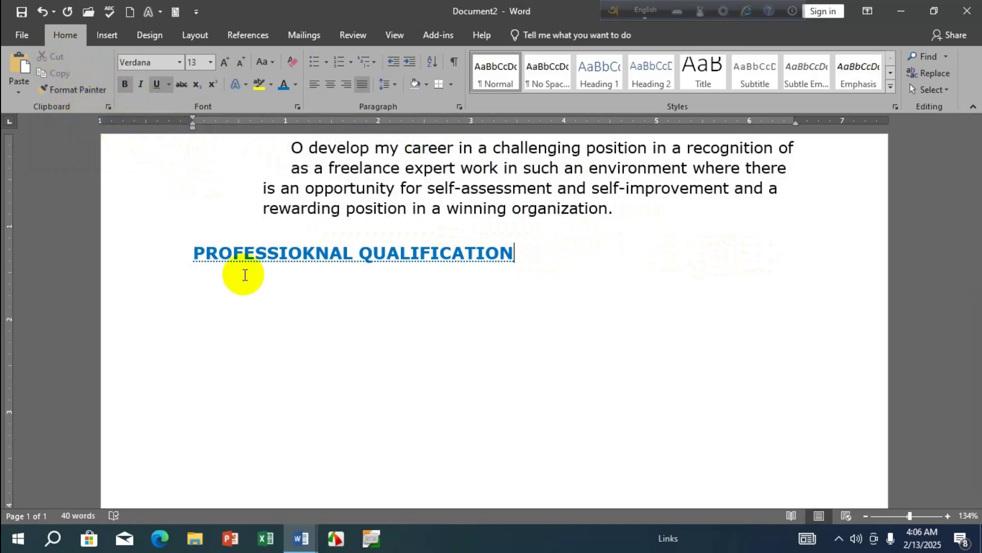
left_click(309, 535)
left_click(300, 535)
left_click(258, 483)
scroll(417, 333, "up", 2)
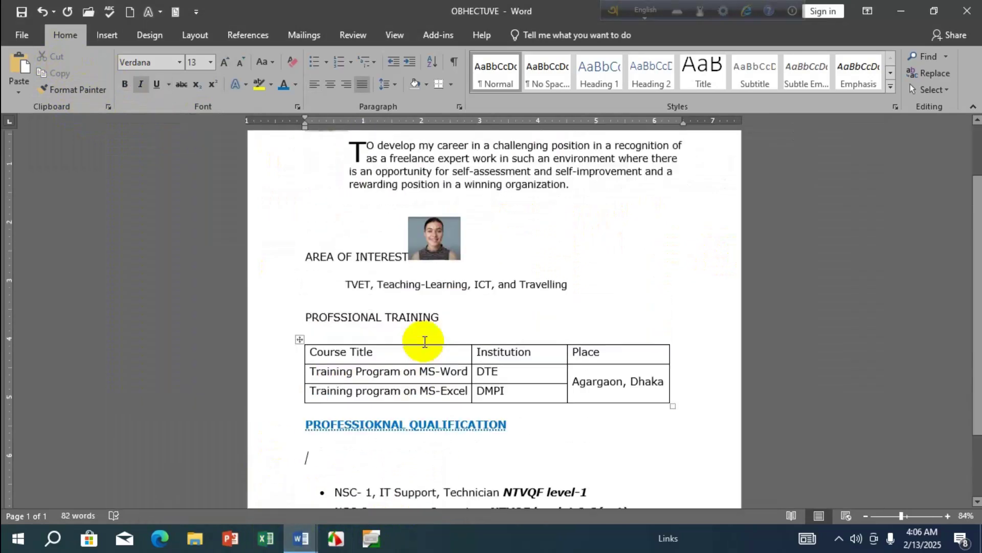
scroll(429, 340, "up", 1)
scroll(423, 335, "down", 1)
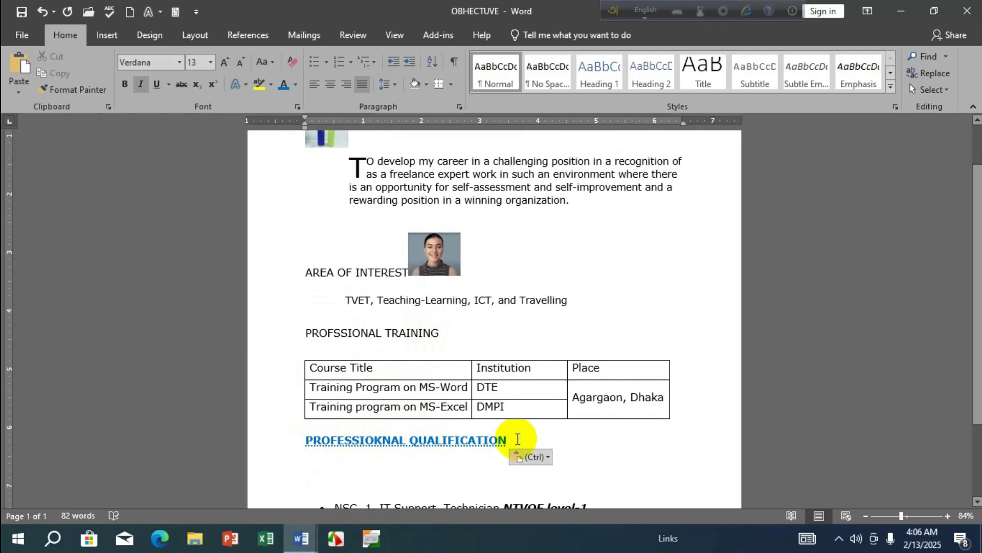
Compare the formatting of the PROFESSIOKNAL QUALIFICATION heading with the PROFSSIONAL TRAINING and OBHECTUVE headings
left_click(500, 438)
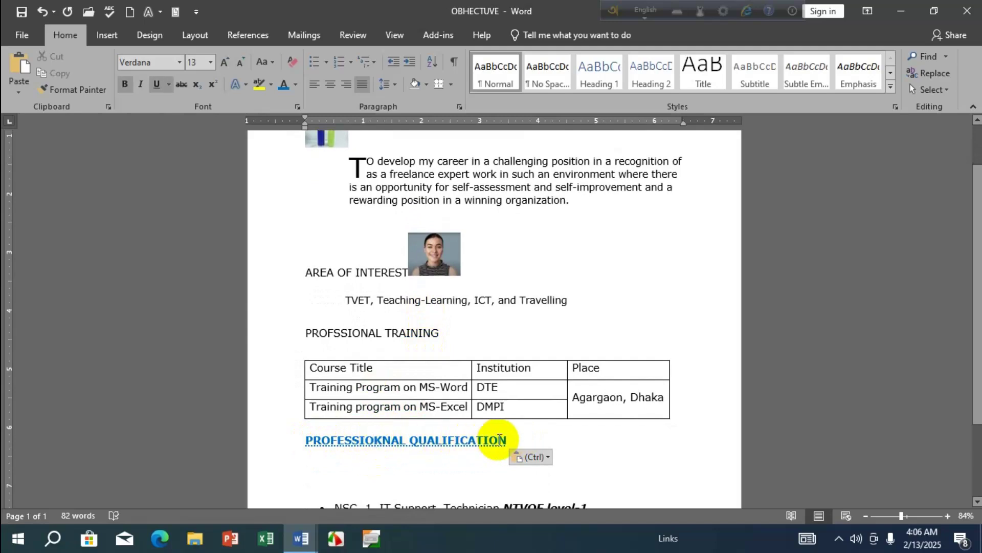
left_click_drag(512, 440, 305, 439)
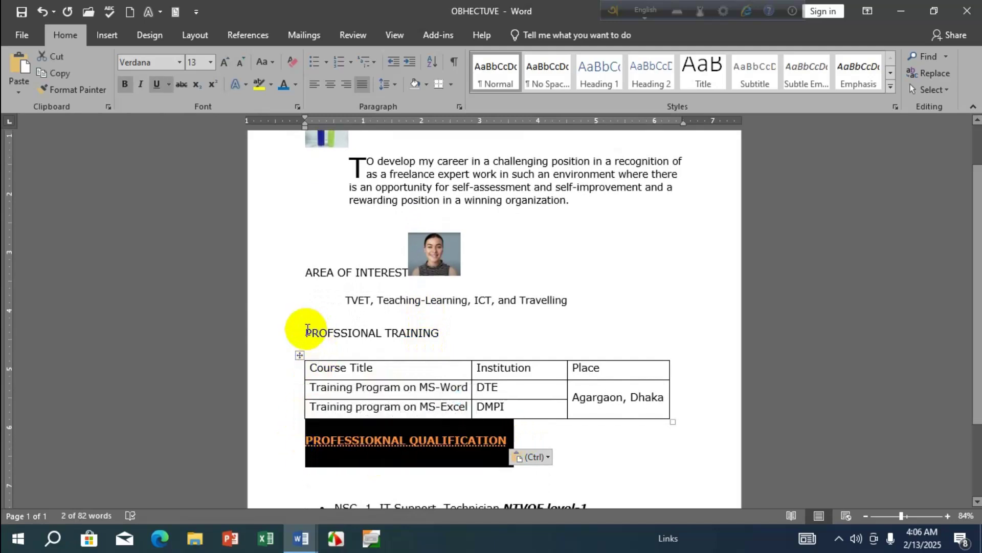
left_click_drag(375, 329, 307, 335)
left_click(395, 306)
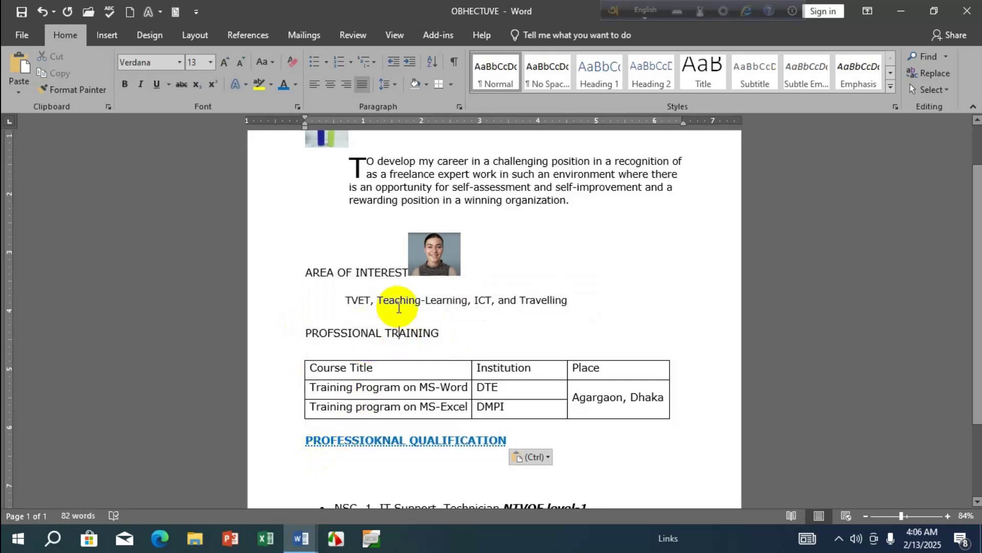
scroll(373, 239, "up", 2)
left_click_drag(377, 161, 282, 156)
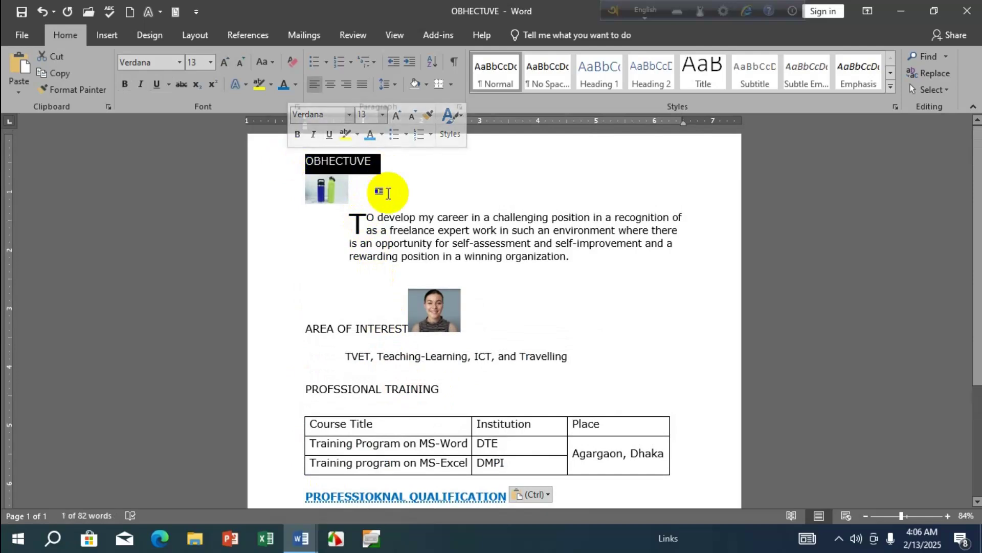
scroll(397, 322, "down", 3)
scroll(416, 378, "up", 4)
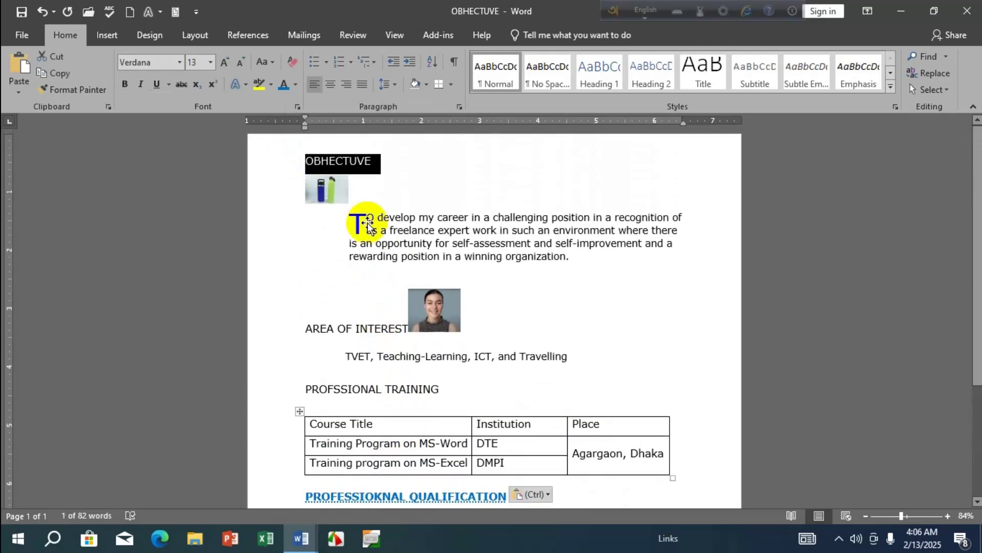
left_click(384, 171)
scroll(461, 286, "down", 3)
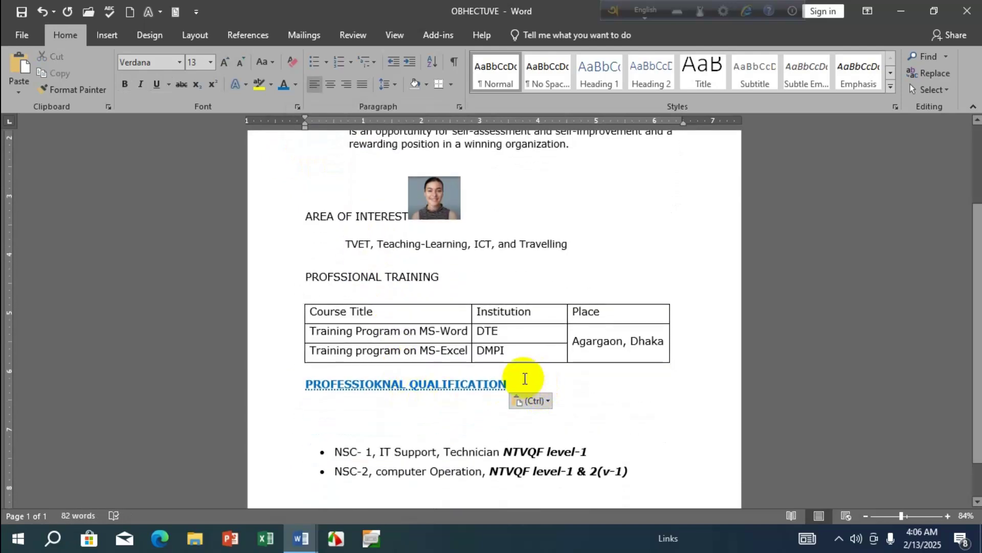
scroll(405, 314, "up", 4)
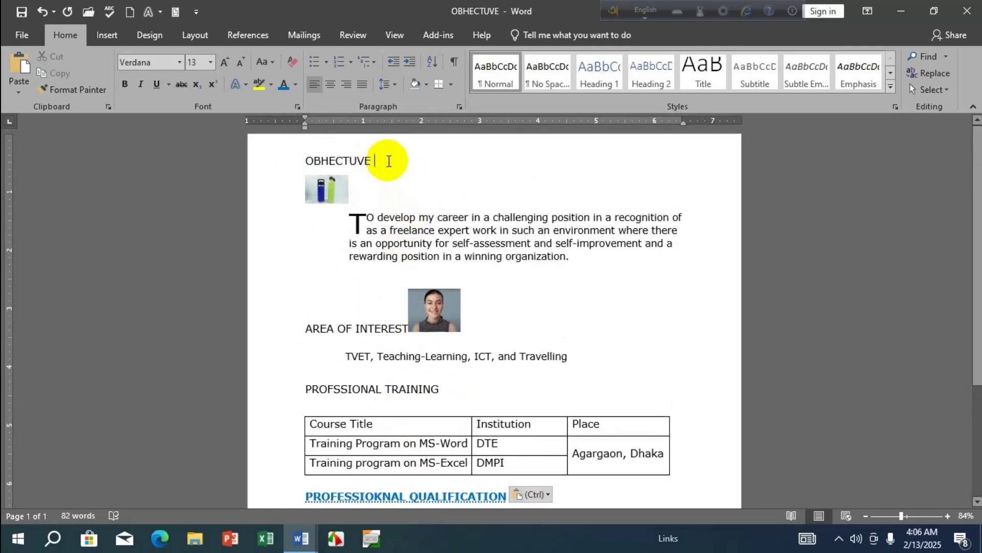
Format the OBHECTUVE heading at the start of the document with blue font color, bold and a dotted underline
left_click_drag(389, 160, 307, 159)
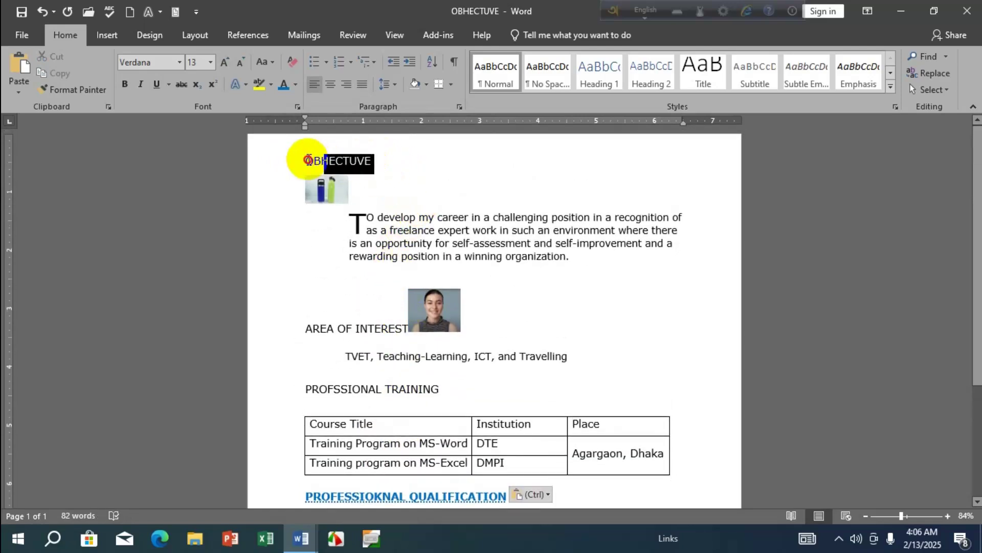
left_click(287, 84)
left_click(125, 85)
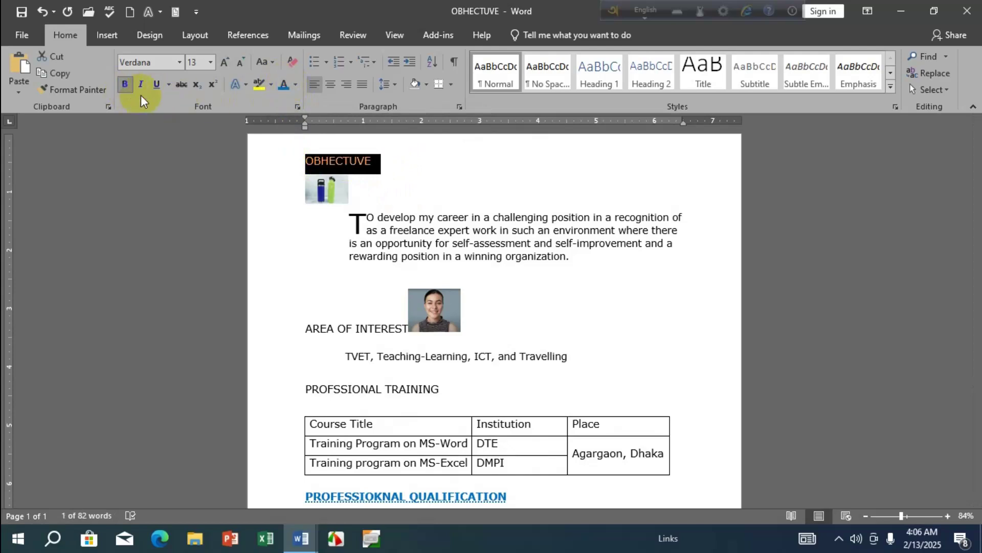
left_click(169, 85)
left_click(170, 162)
left_click(412, 175)
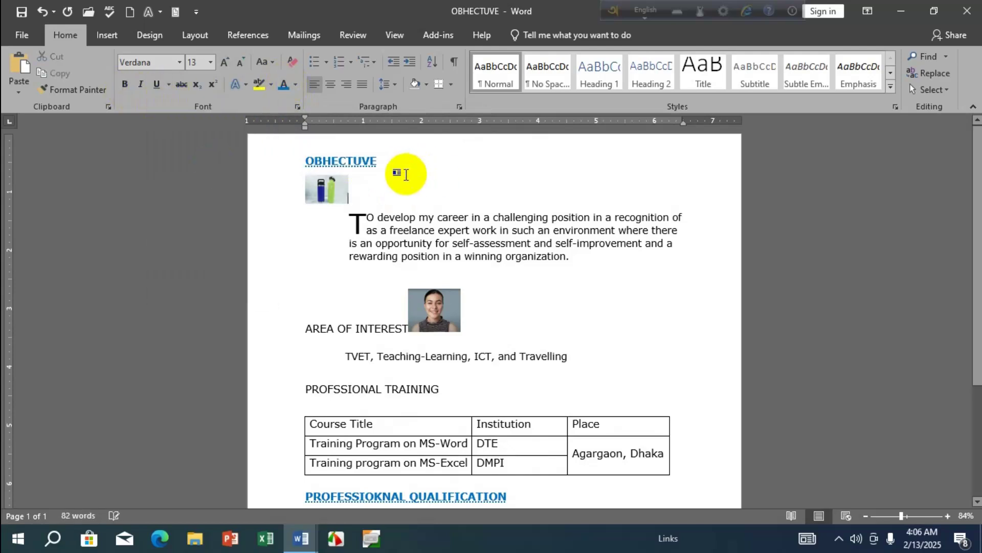
Copy the formatting of the PROFESSIOKNAL QUALIFICATION heading onto the PROFSSIONAL TRAINING heading with Format Painter
scroll(373, 169, "down", 2)
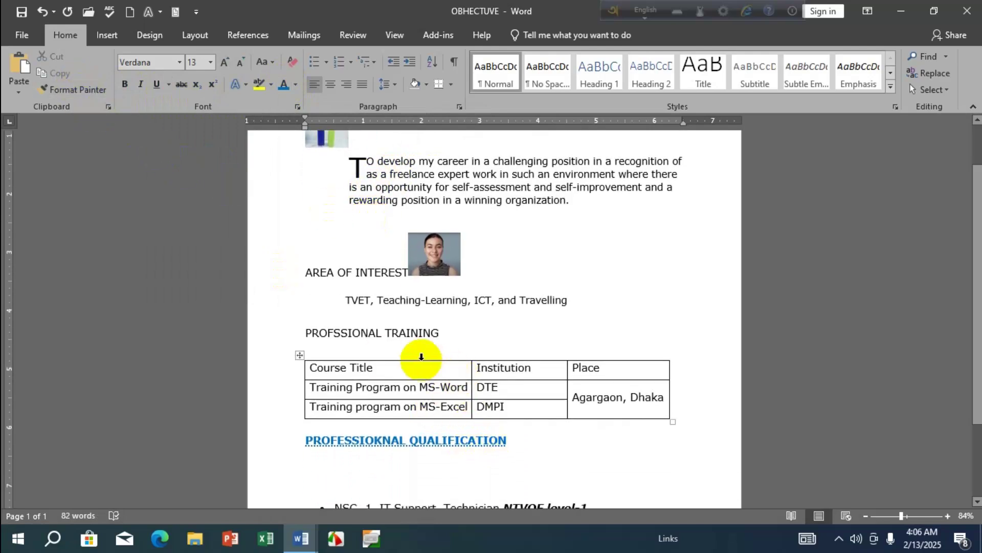
scroll(327, 261, "up", 1)
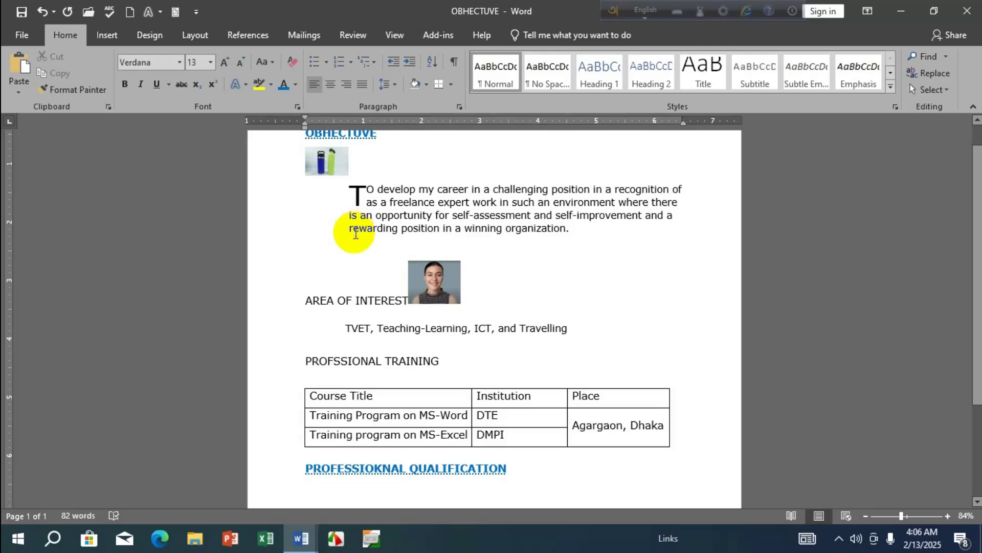
scroll(362, 344, "down", 4)
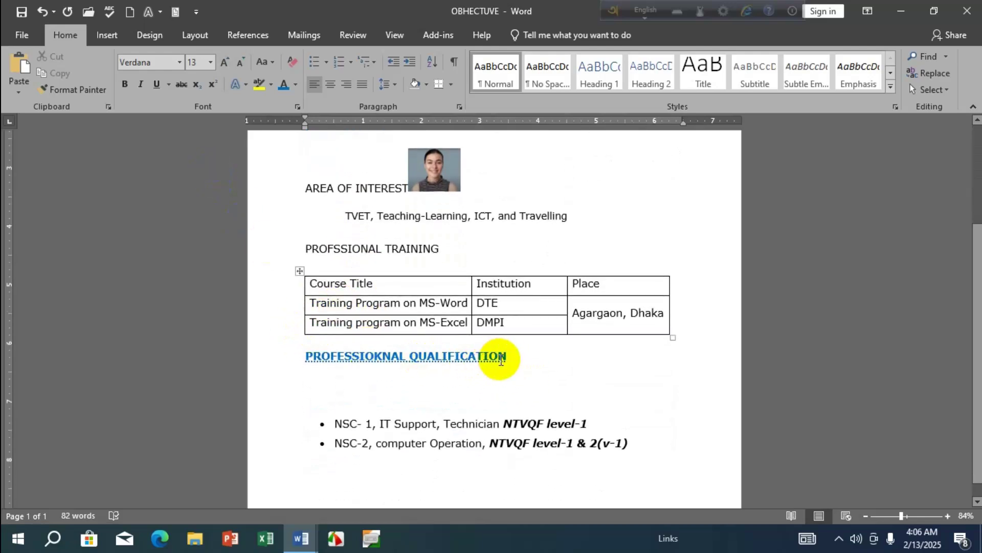
left_click_drag(510, 357, 449, 356)
left_click(88, 89)
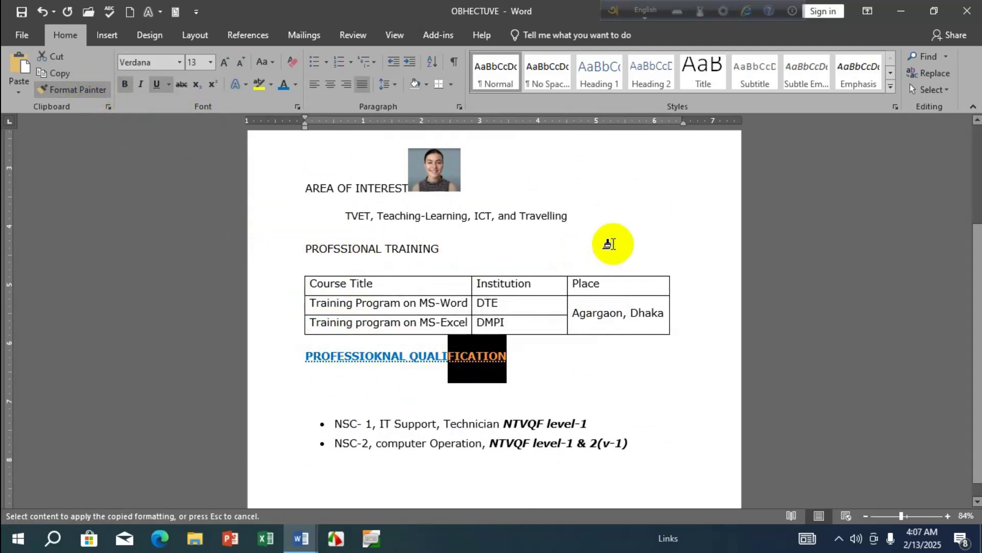
scroll(601, 244, "up", 1)
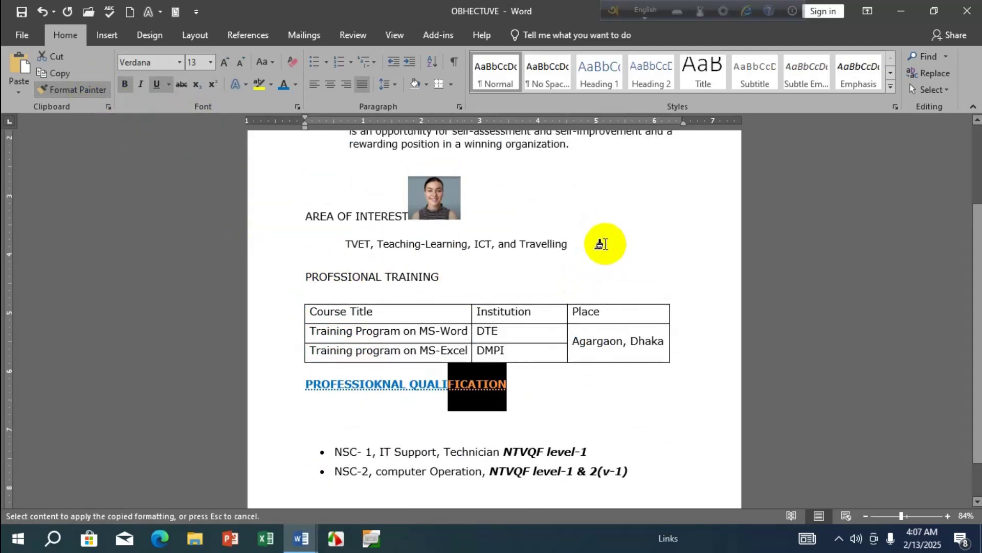
left_click_drag(301, 276, 423, 285)
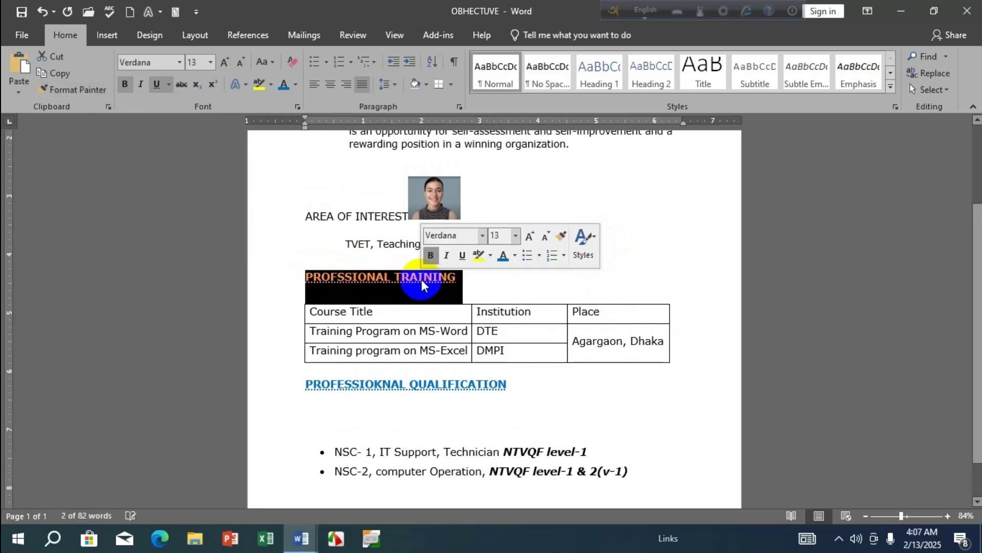
left_click(456, 281)
Apply the PROFSSIONAL TRAINING heading's formatting to the AREA OF INTEREST heading with Format Painter
scroll(427, 274, "up", 2)
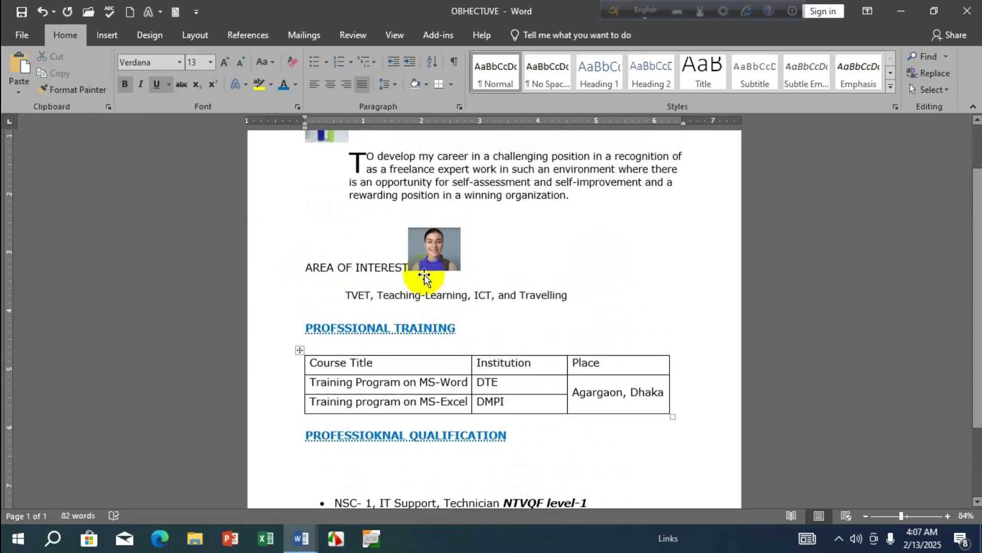
scroll(458, 332, "up", 2)
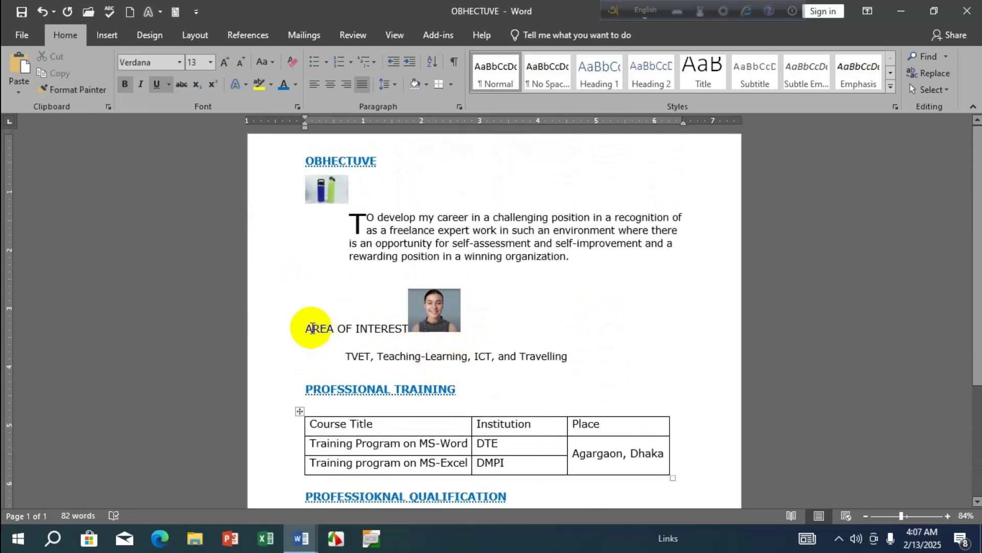
left_click_drag(461, 392, 306, 390)
left_click(94, 91)
left_click_drag(317, 328, 417, 328)
left_click(463, 389)
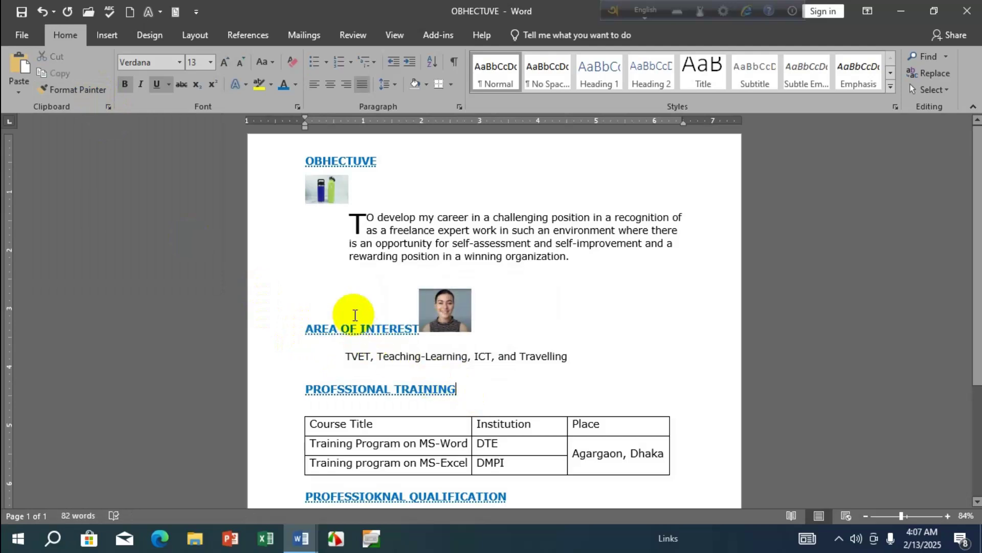
scroll(356, 315, "down", 3)
scroll(259, 252, "up", 2)
left_click(98, 90)
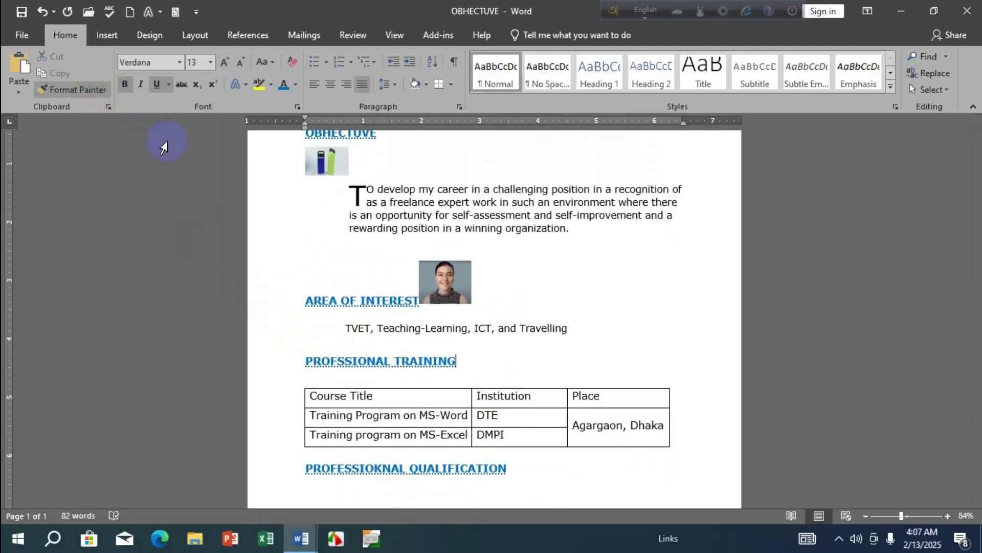
scroll(416, 309, "down", 3)
scroll(417, 330, "up", 2)
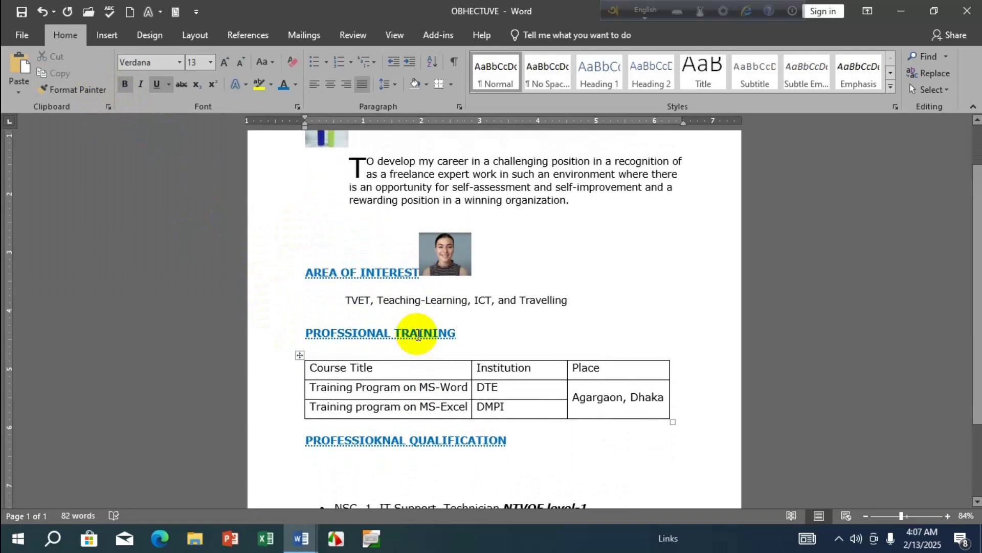
scroll(416, 304, "up", 2)
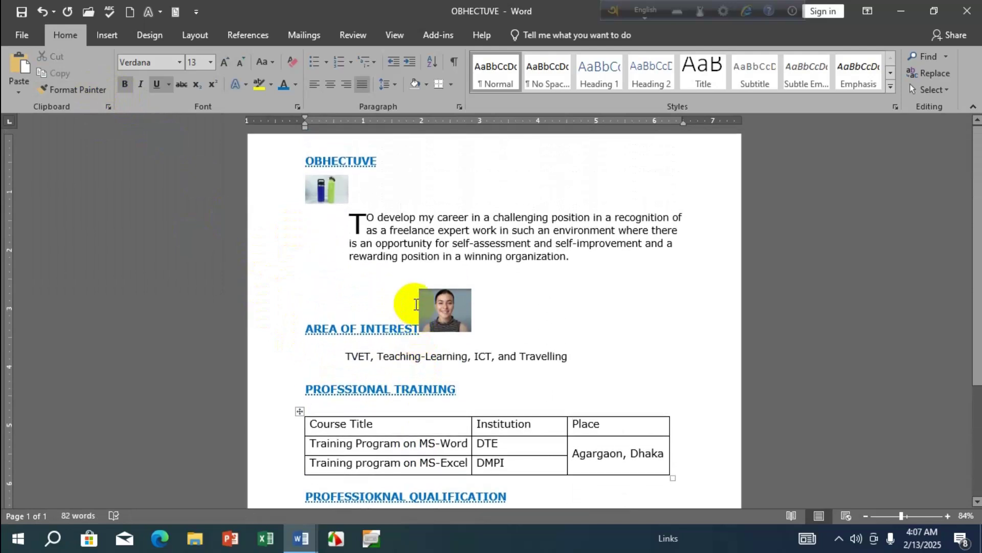
scroll(415, 307, "down", 2)
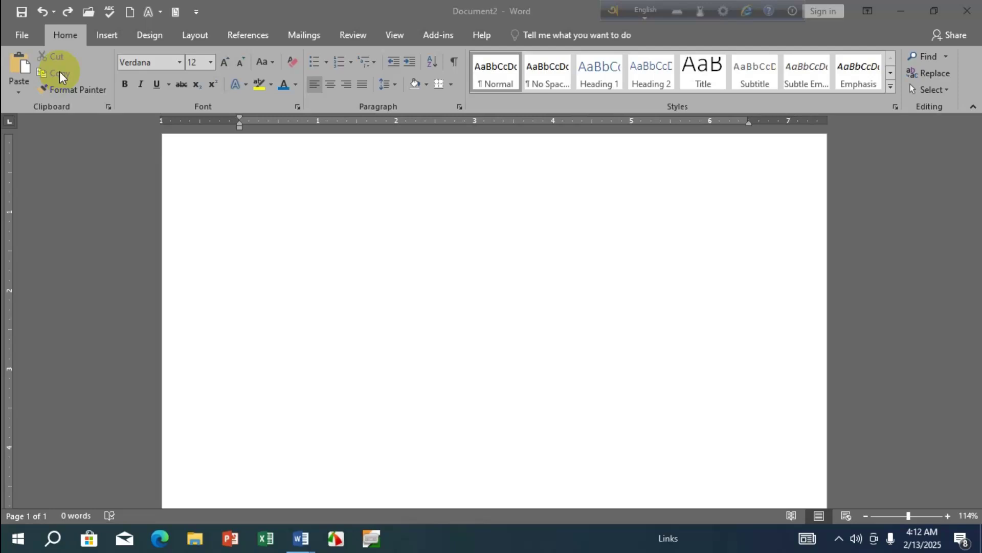
left_click(20, 91)
left_click(271, 198)
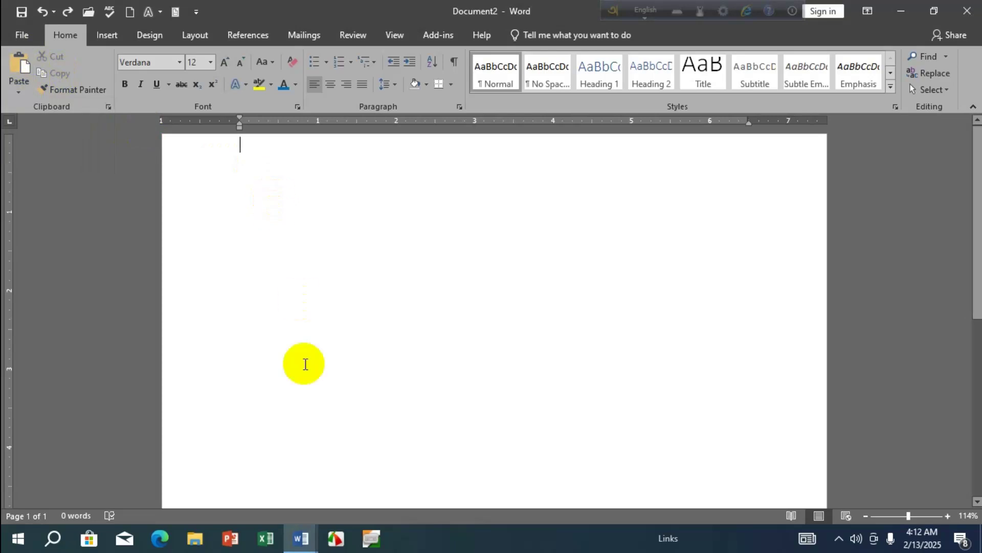
Copy everything from the OBHECTUVE heading through the PROFESSIOKNAL QUALIFICATION heading in the OBHECTUVE document and switch to Document2
left_click(301, 539)
left_click(235, 483)
scroll(440, 307, "down", 3)
scroll(436, 357, "up", 2)
left_click_drag(502, 467, 303, 134)
key("ctrl+c")
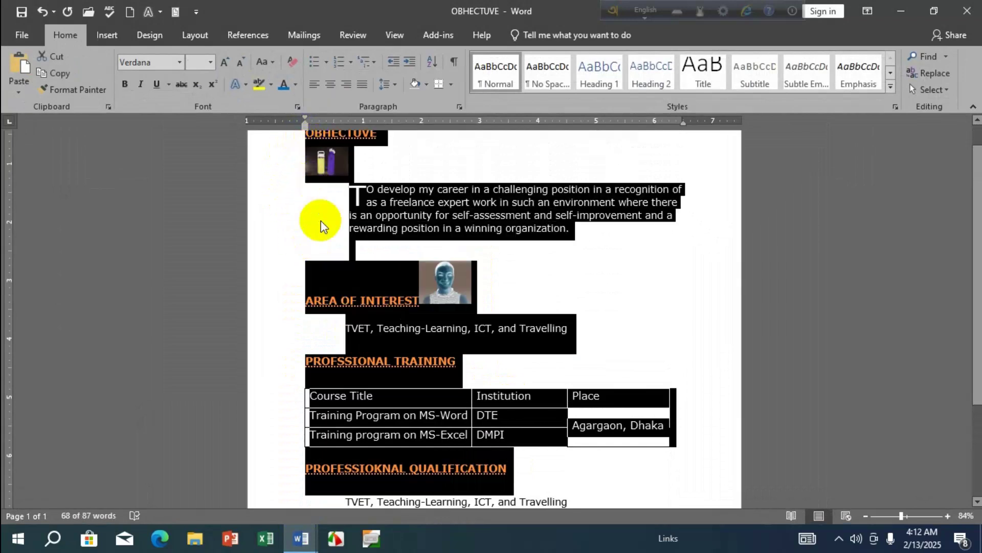
left_click(334, 250)
mouse_move(301, 539)
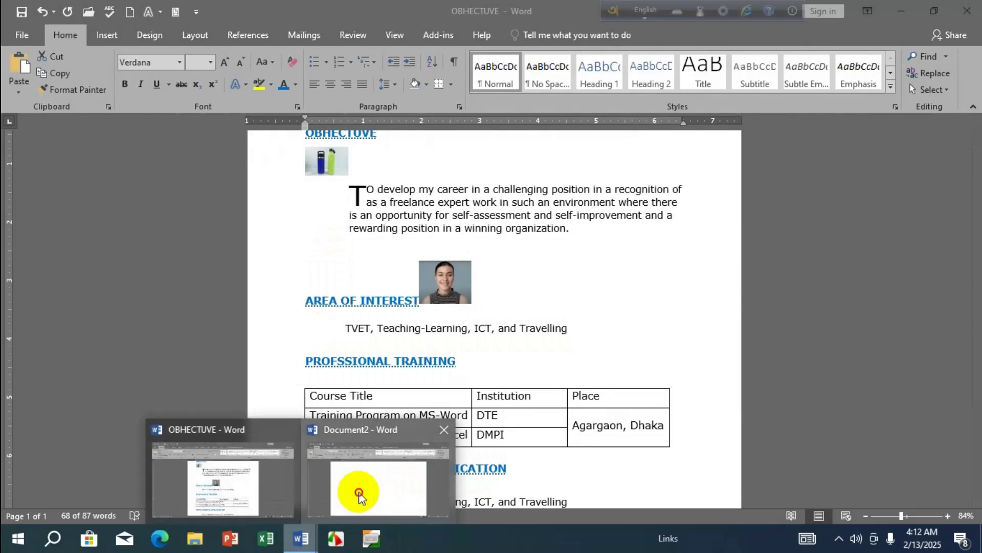
left_click(351, 486)
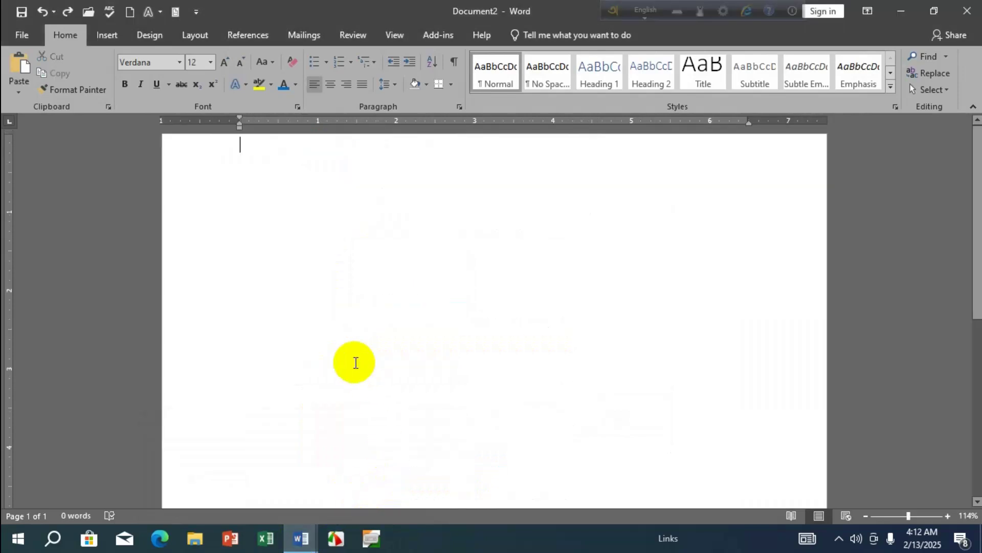
Paste the copied content into the blank Document2 with the default paste, and undo it
left_click(22, 93)
left_click(16, 71)
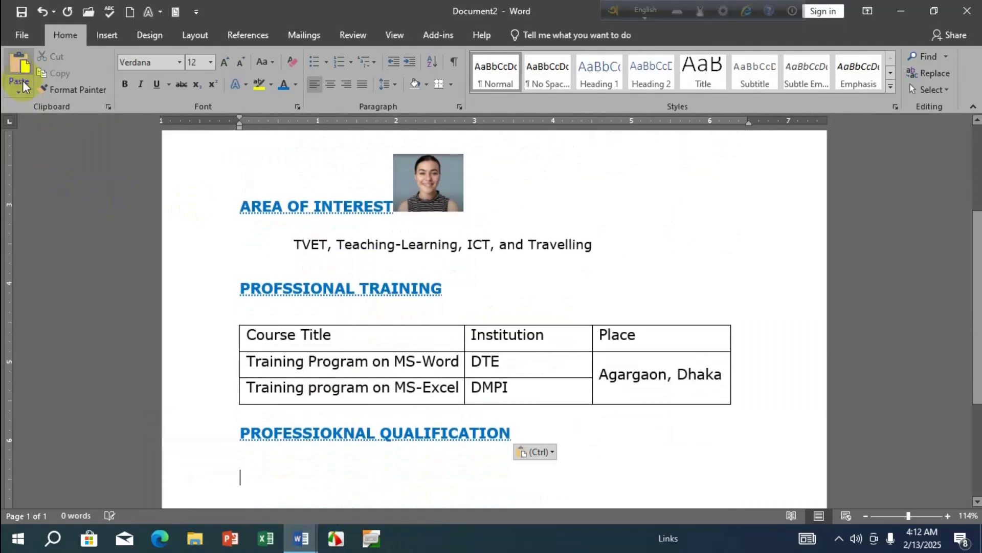
scroll(348, 215, "up", 3)
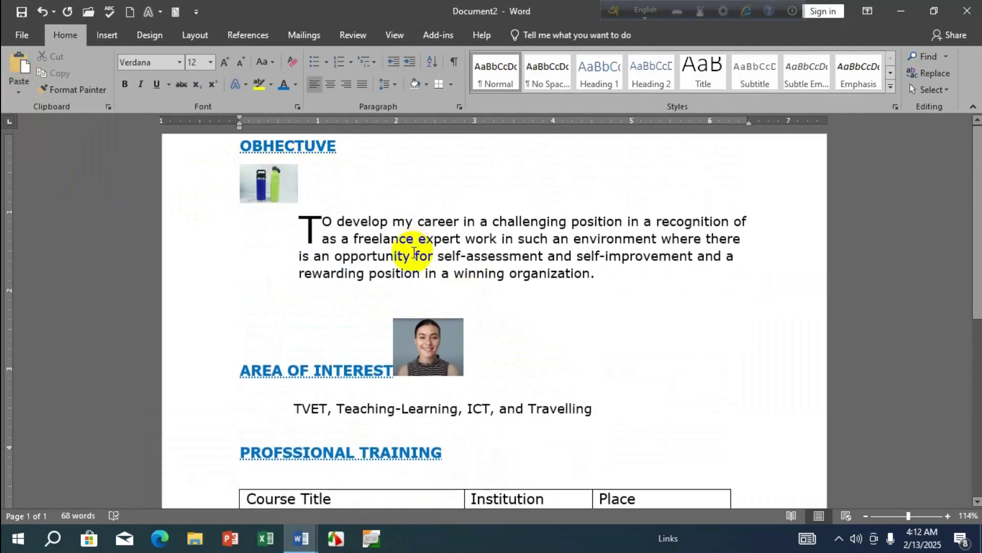
key("ctrl+z")
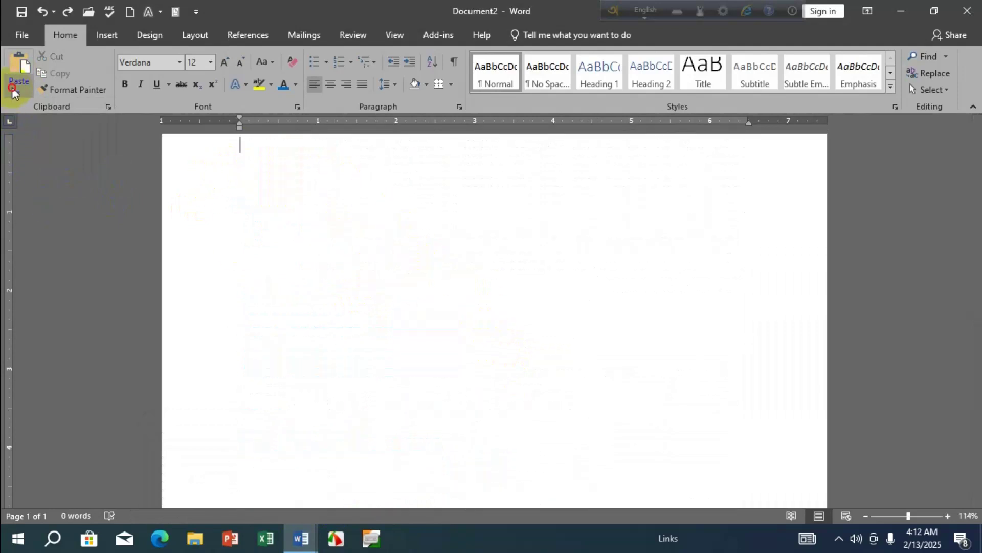
Paste the copied content into Document2 with the Keep Source Formatting option
left_click(19, 92)
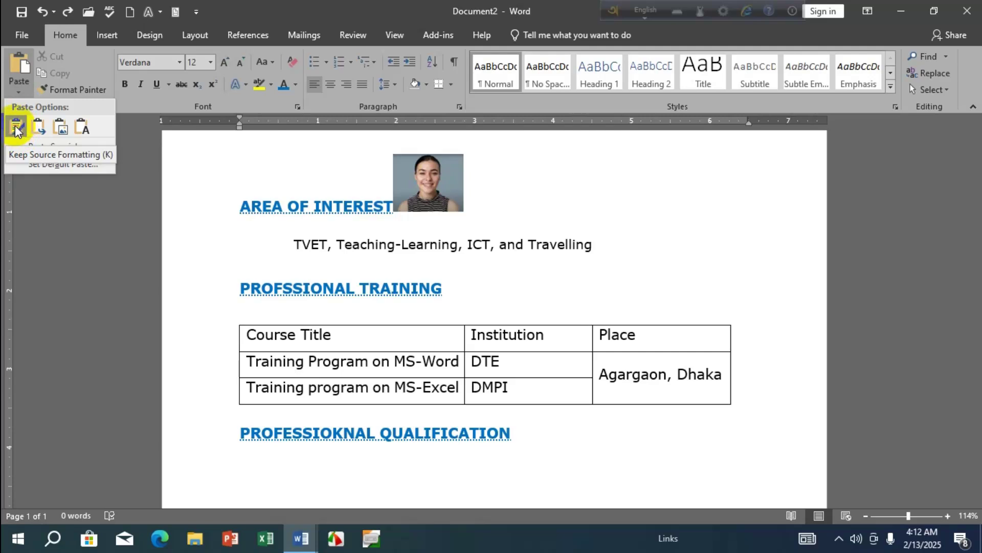
left_click(16, 128)
scroll(377, 248, "up", 3)
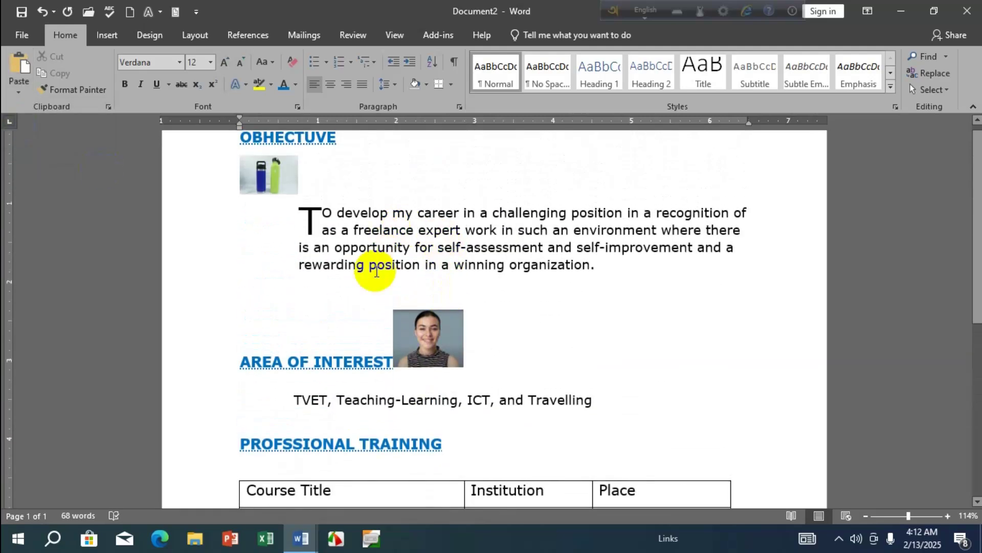
Switch to the OBHECTUVE document, clear its selection, and return to Document2 to compare the source formatting with the pasted content
mouse_move(301, 538)
left_click(241, 493)
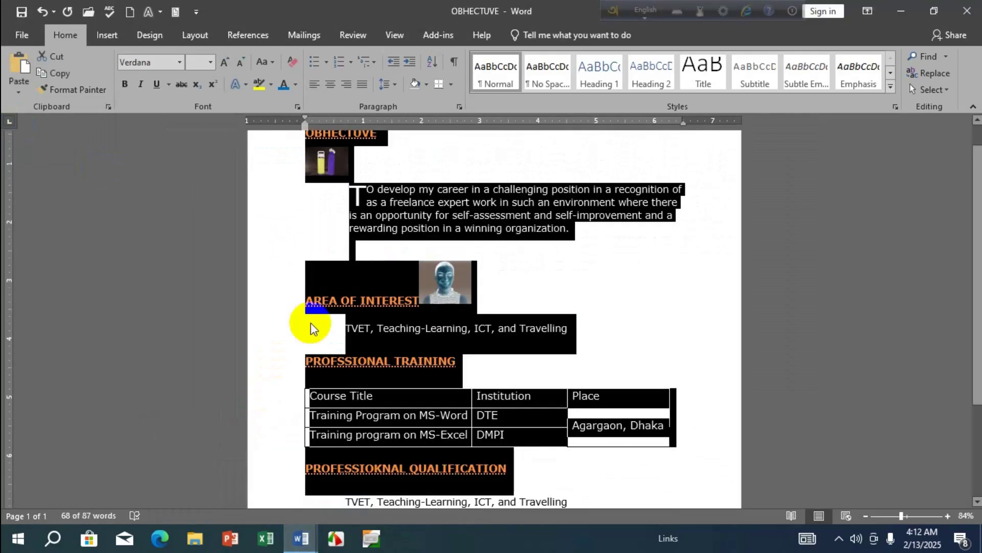
left_click(566, 289)
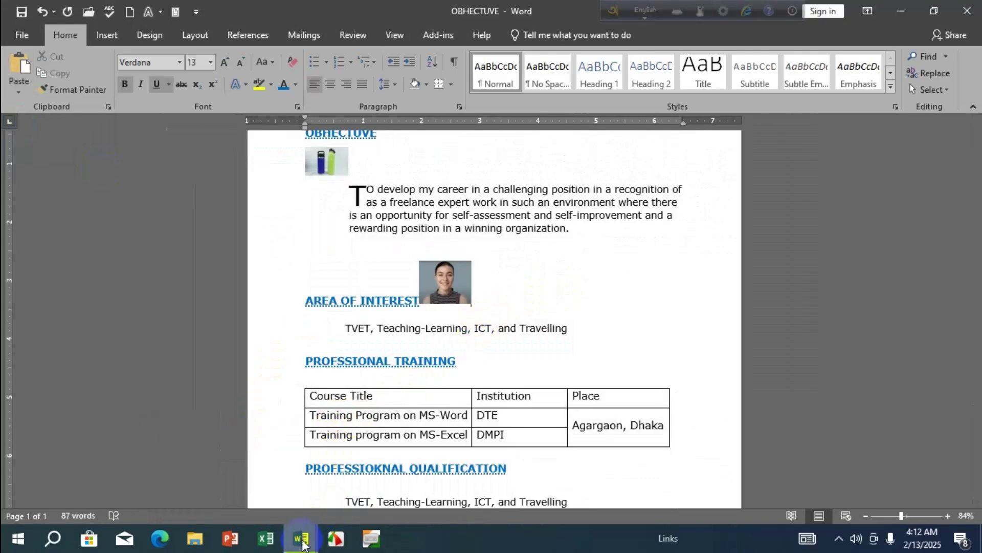
mouse_move(305, 540)
left_click(373, 478)
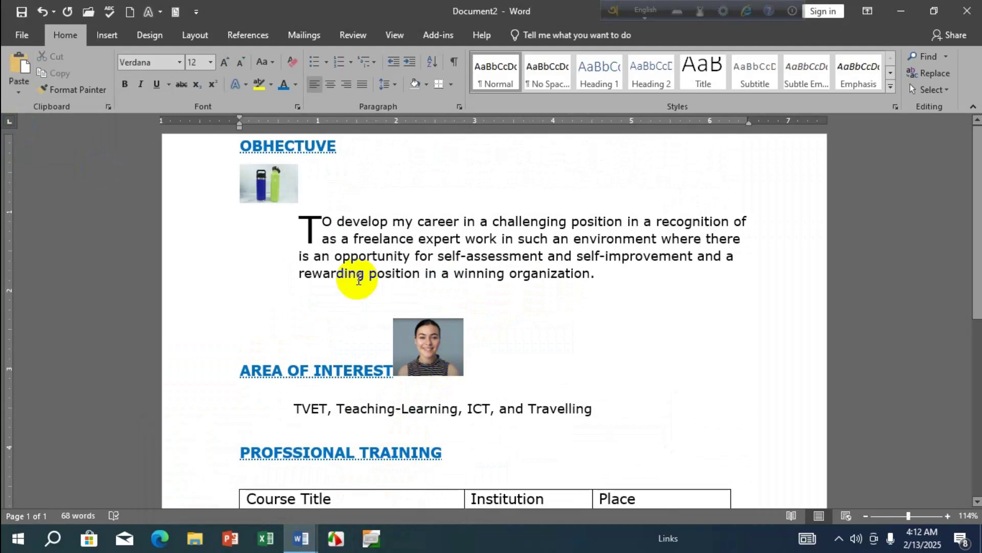
Undo the Keep Source Formatting paste and paste the copied content into Document2 with the Merge Formatting option
left_click(18, 87)
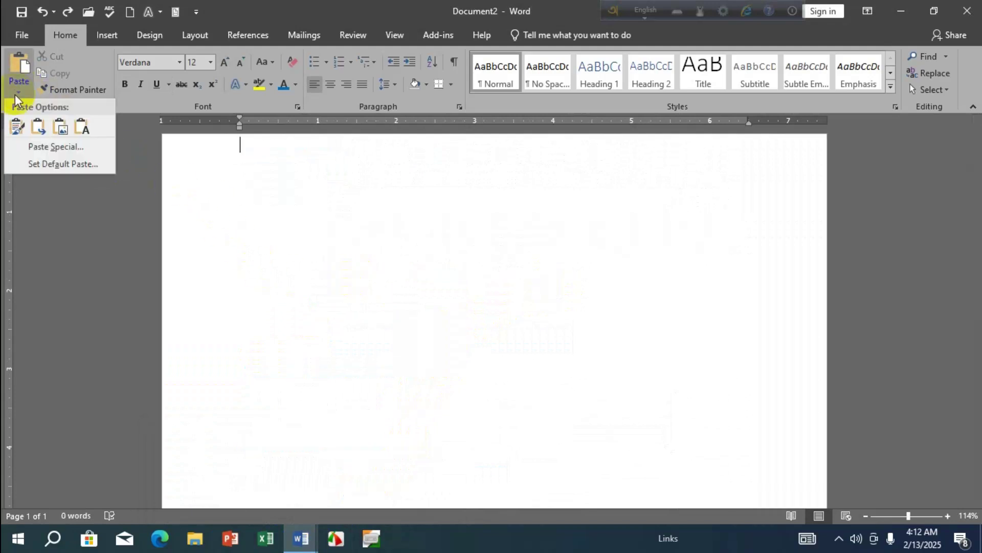
left_click(38, 128)
scroll(367, 264, "up", 2)
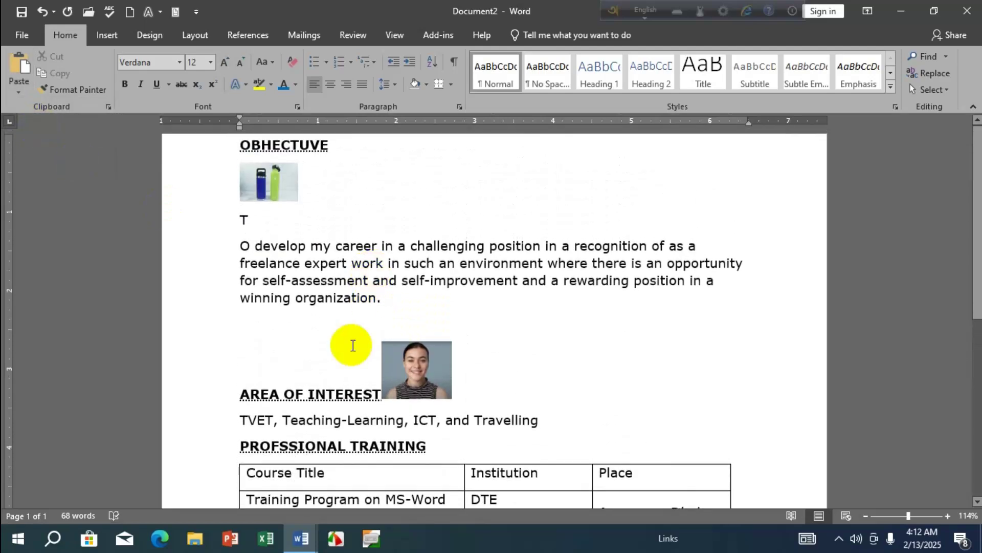
Compare the original headings, paragraphs and table in the OBHECTUVE document with the merged-format content in Document2
mouse_move(300, 544)
left_click(246, 518)
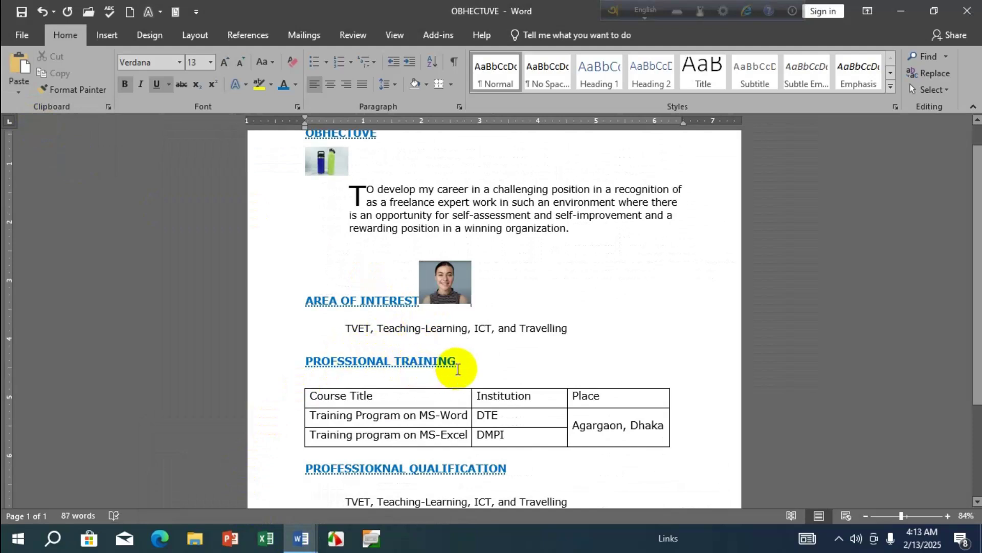
scroll(373, 237, "up", 1)
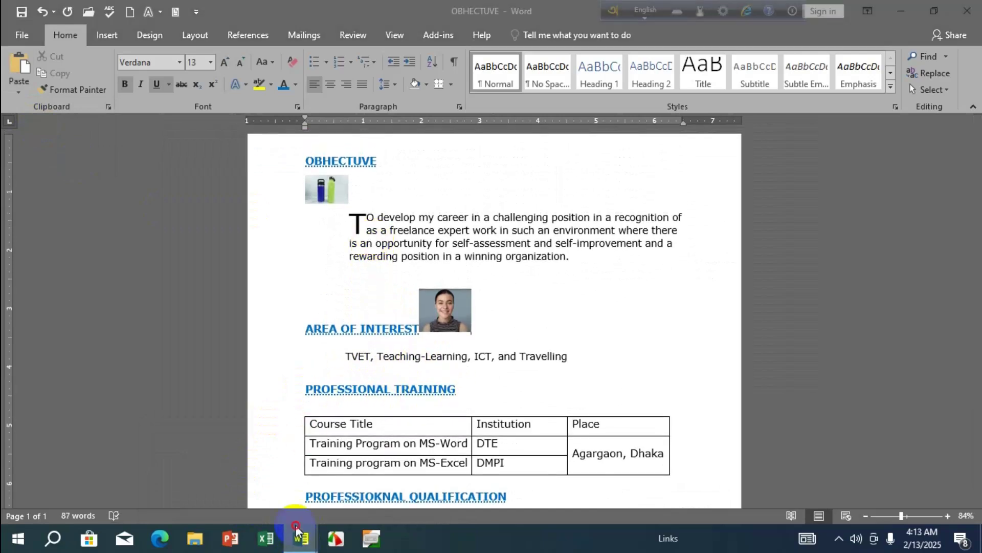
mouse_move(300, 542)
left_click(345, 490)
scroll(347, 384, "down", 3)
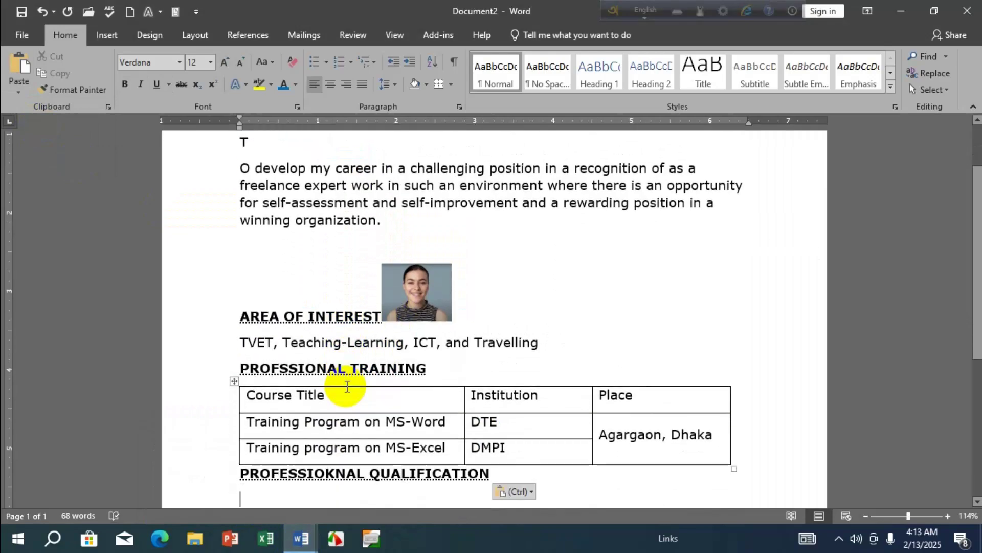
scroll(351, 399, "up", 3)
scroll(337, 285, "down", 3)
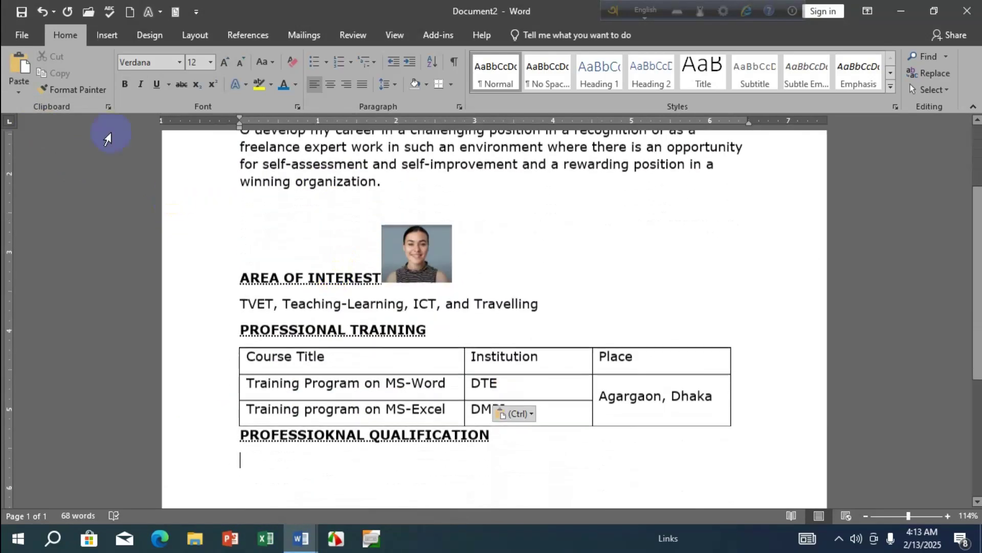
Delete the pasted content from Document2, and undo both the deletion and the Merge Formatting paste to leave a blank page
left_click(26, 94)
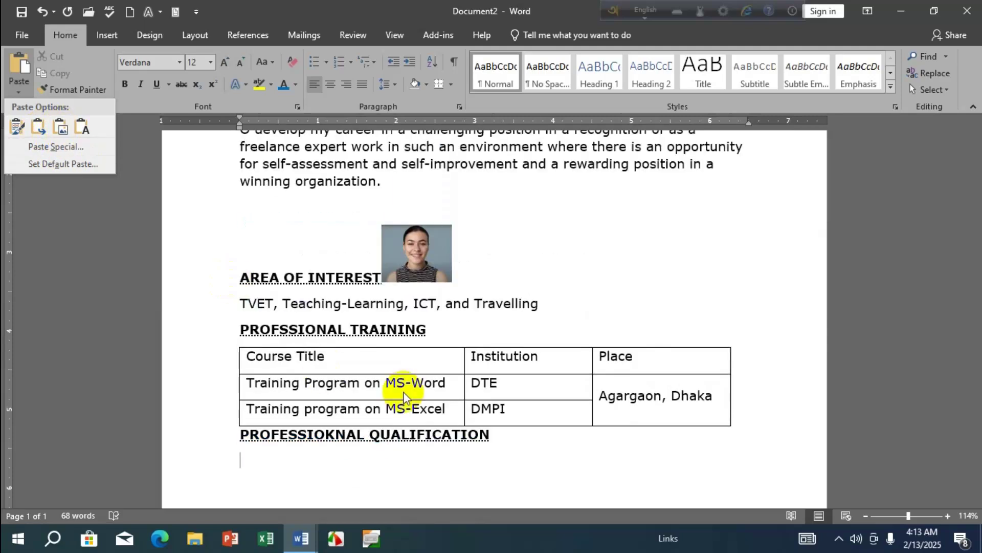
left_click(341, 455)
left_click_drag(517, 439, 249, 88)
key("Delete")
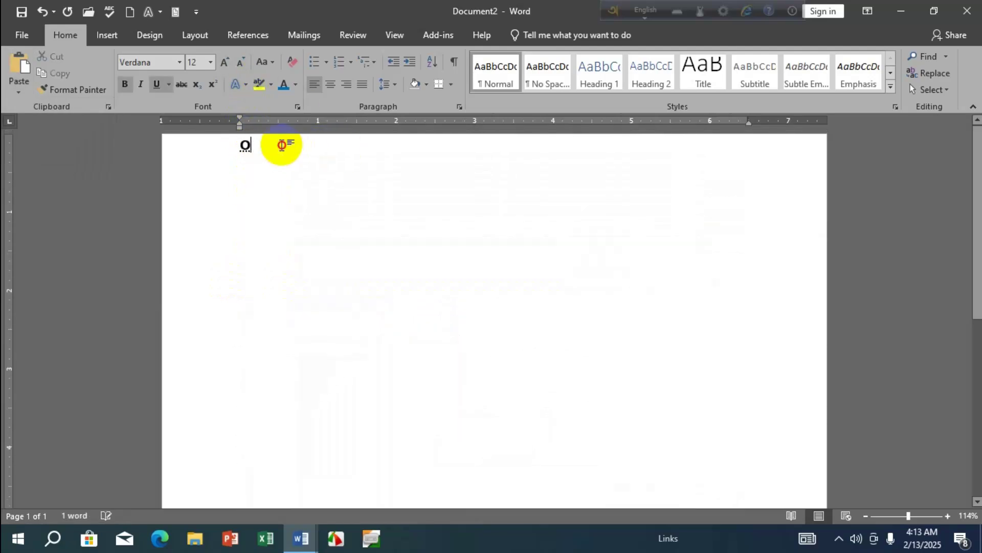
left_click_drag(280, 148, 217, 150)
key("ctrl+z")
key("ctrl+z")
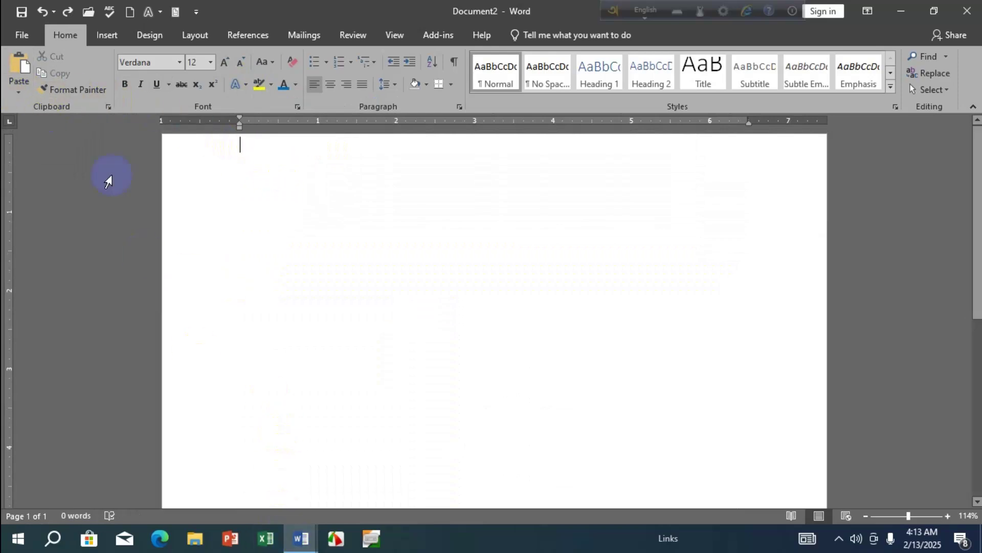
Paste the copied content into Document2 with the Picture option and select the resulting picture
left_click(19, 93)
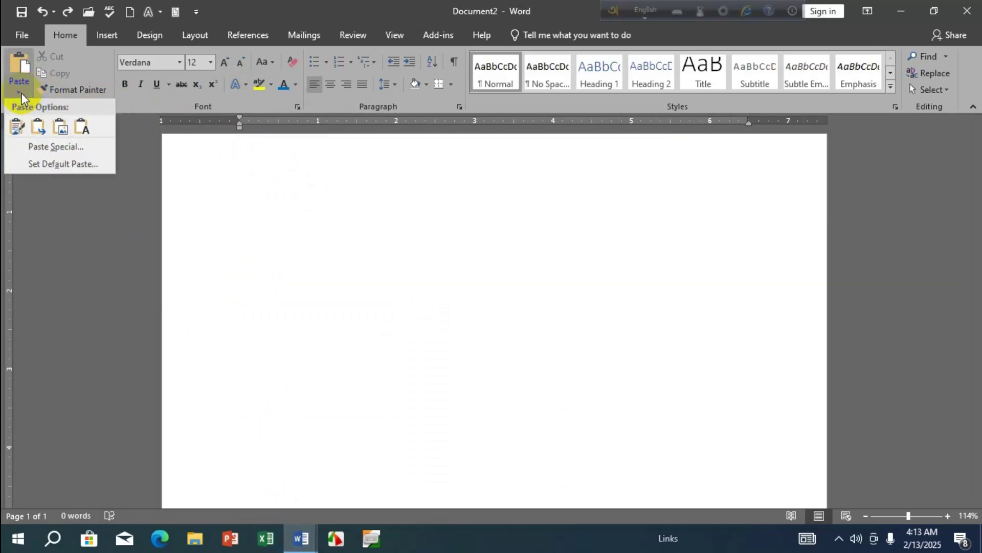
left_click(61, 129)
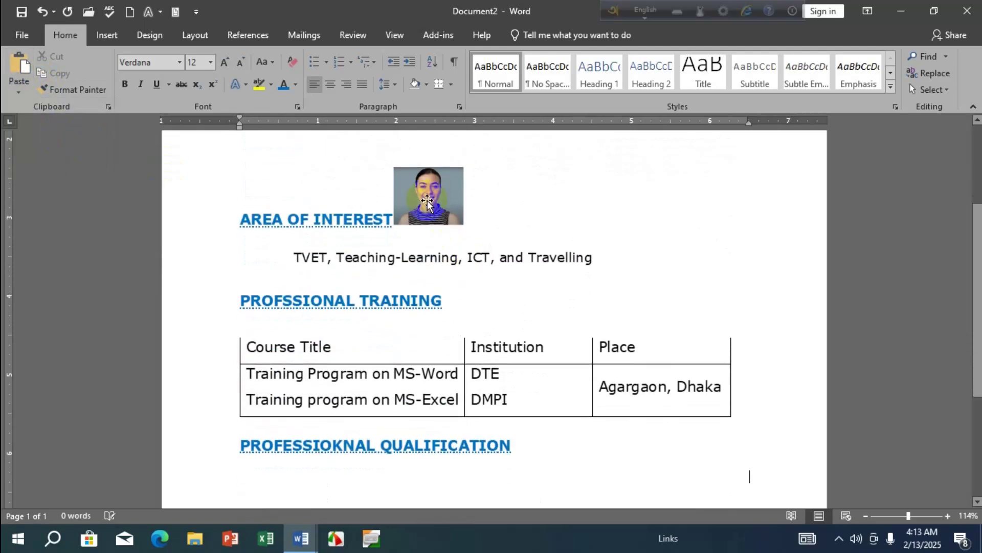
scroll(455, 236, "up", 3)
scroll(450, 223, "up", 1)
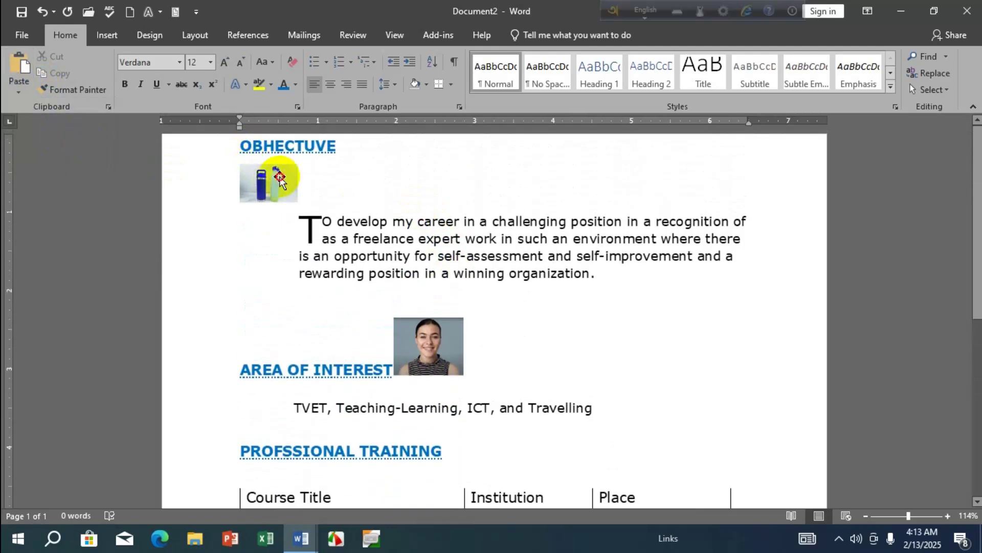
left_click(279, 179)
In the OBHECTUVE document, select text from the objective paragraph through AREA OF INTEREST as a contrast to the picture, and return to Document2
left_click(301, 538)
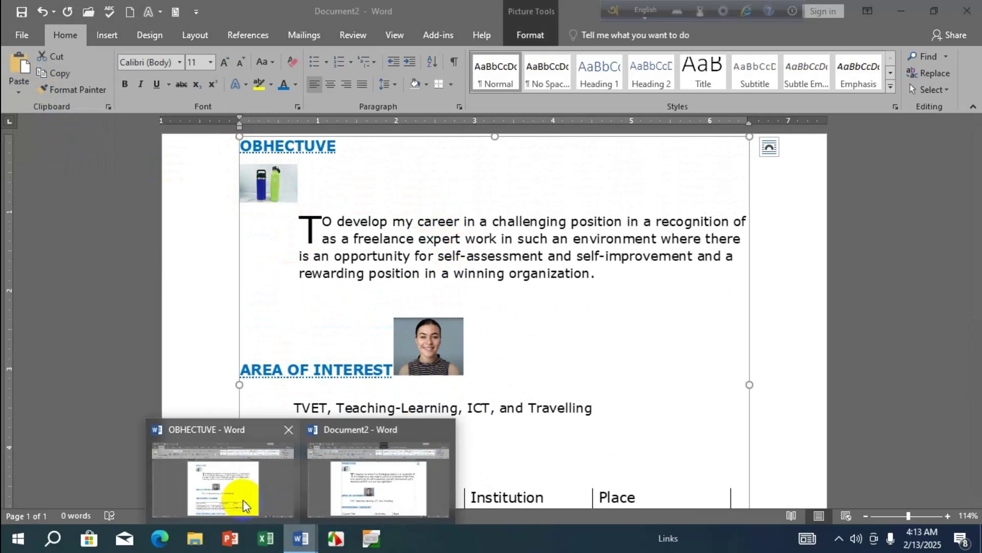
left_click(244, 506)
left_click_drag(376, 217, 532, 291)
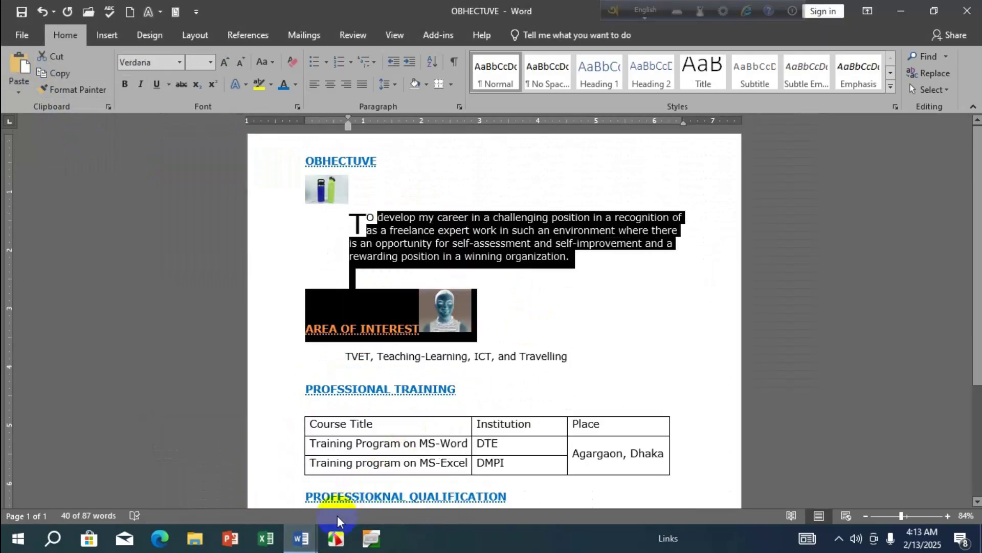
left_click(301, 539)
left_click(351, 500)
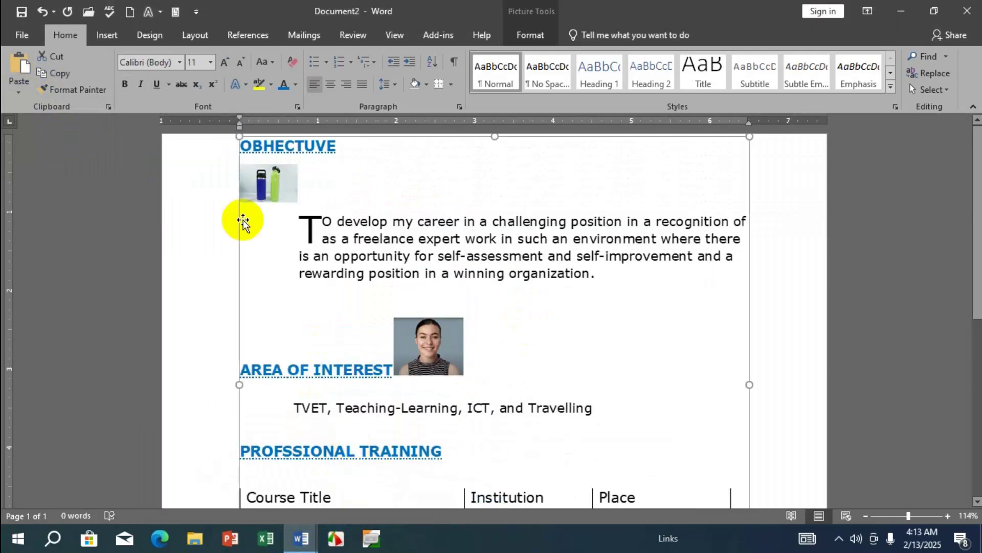
Shrink the pasted picture to about 4.57" by 4.7" and set its text wrapping to In Front of Text
left_click(18, 93)
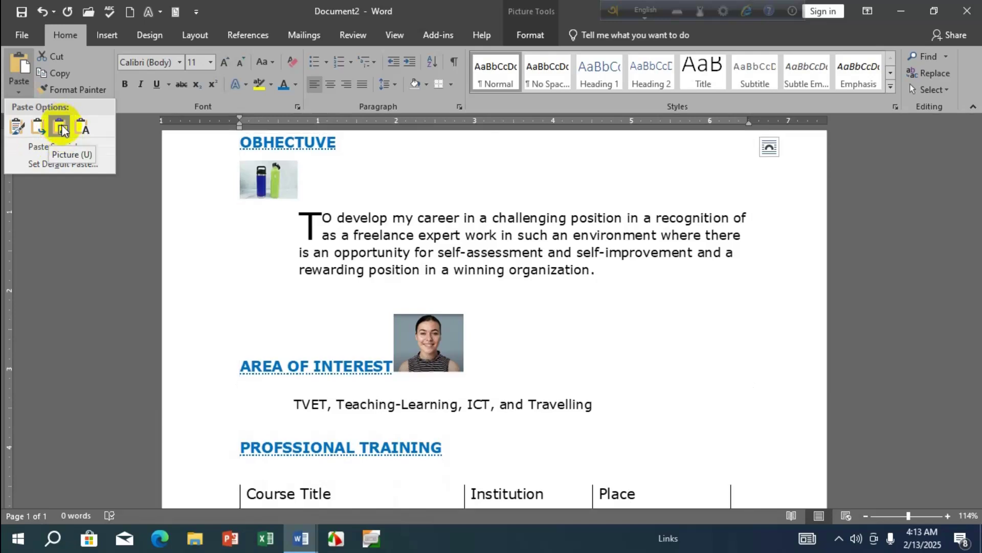
left_click(62, 129)
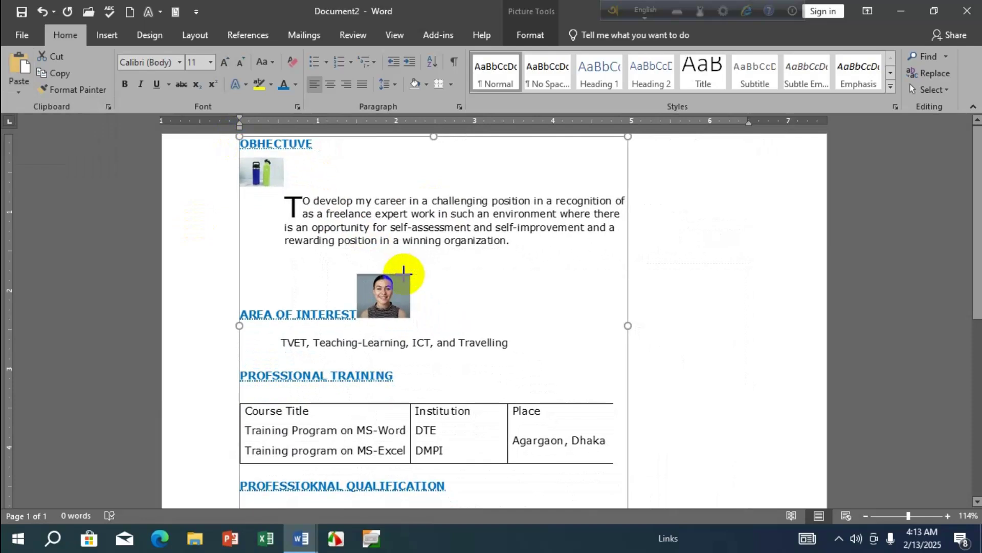
left_click(540, 39)
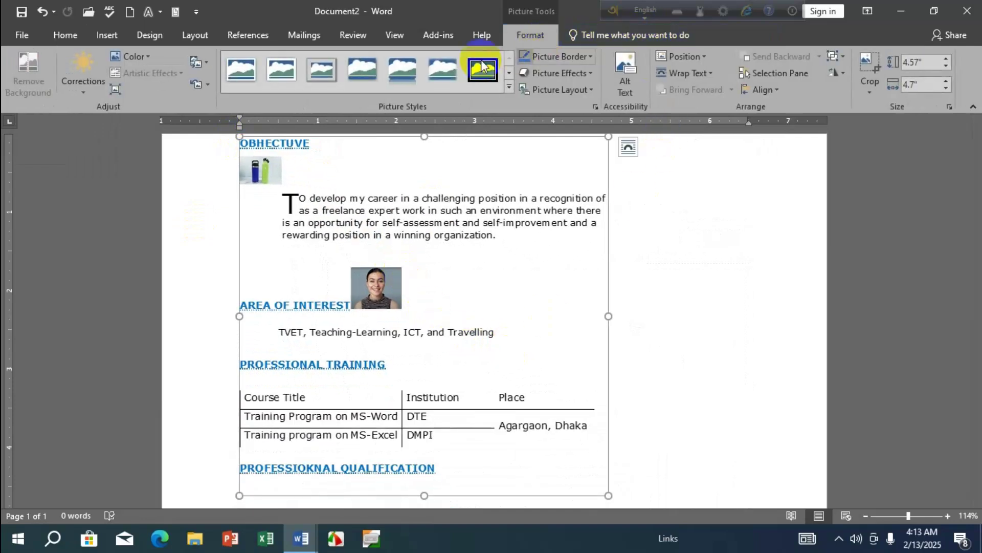
left_click(699, 76)
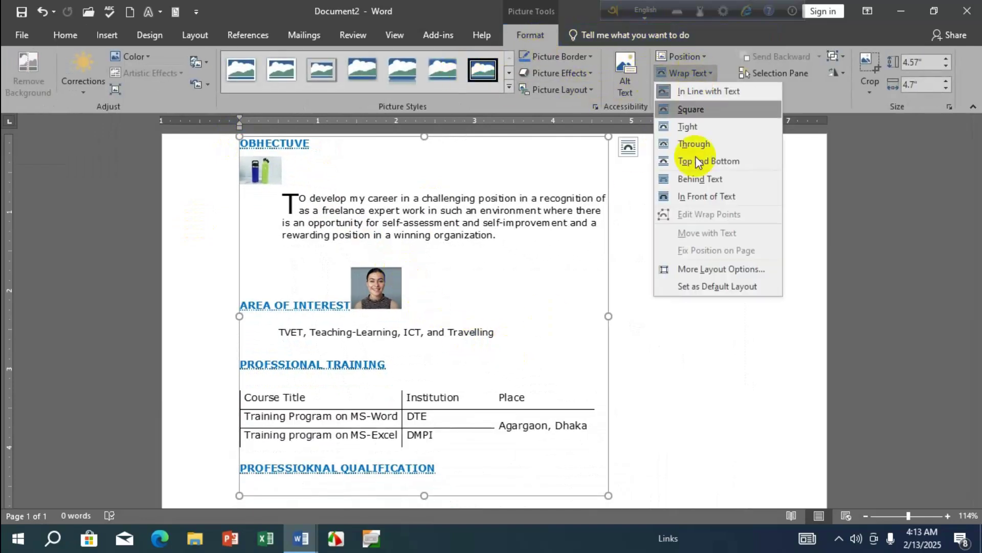
left_click(683, 195)
Scale the picture down to about 2.33" by 2.4" and move it toward the page centre with a white-framed picture style
left_click_drag(239, 136, 353, 214)
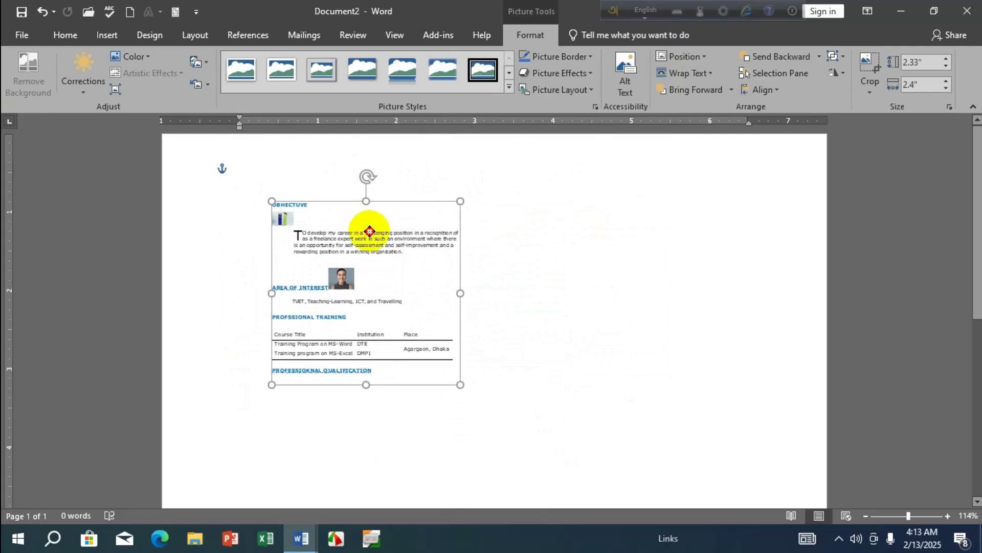
left_click(322, 70)
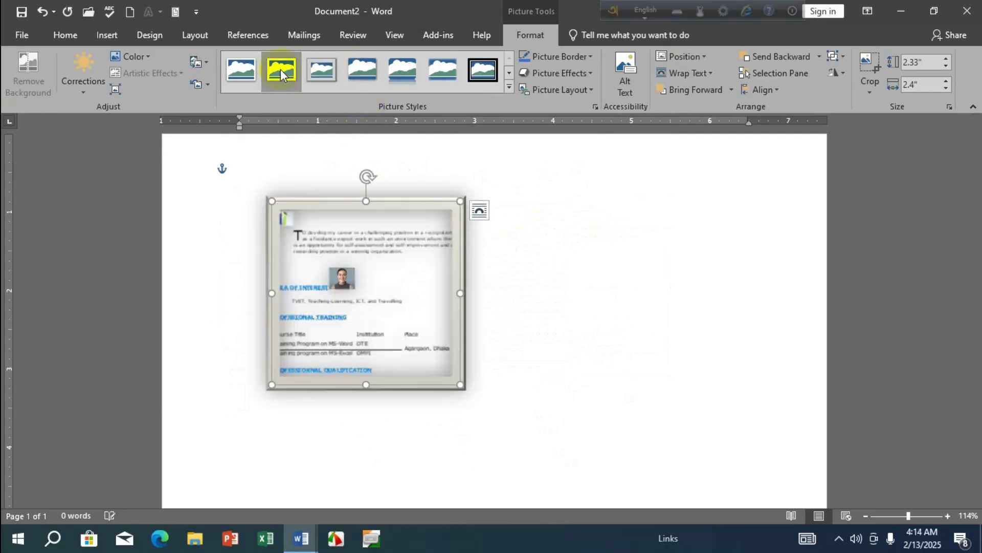
left_click_drag(333, 204, 445, 202)
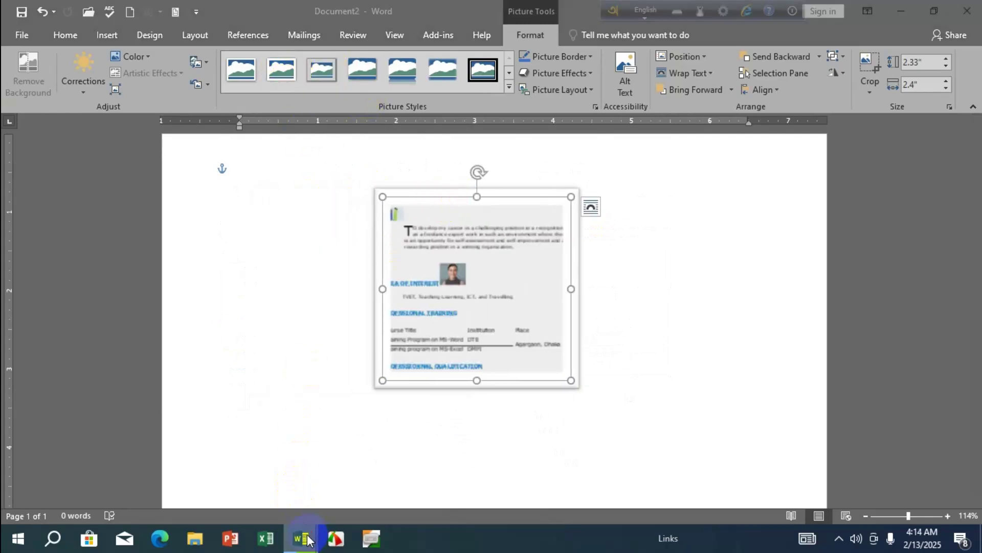
Switch to the OBHECTUVE document, place the cursor in the objective paragraph, and return to Document2 to compare editable text with the picture
left_click(301, 539)
left_click(248, 487)
left_click(423, 254)
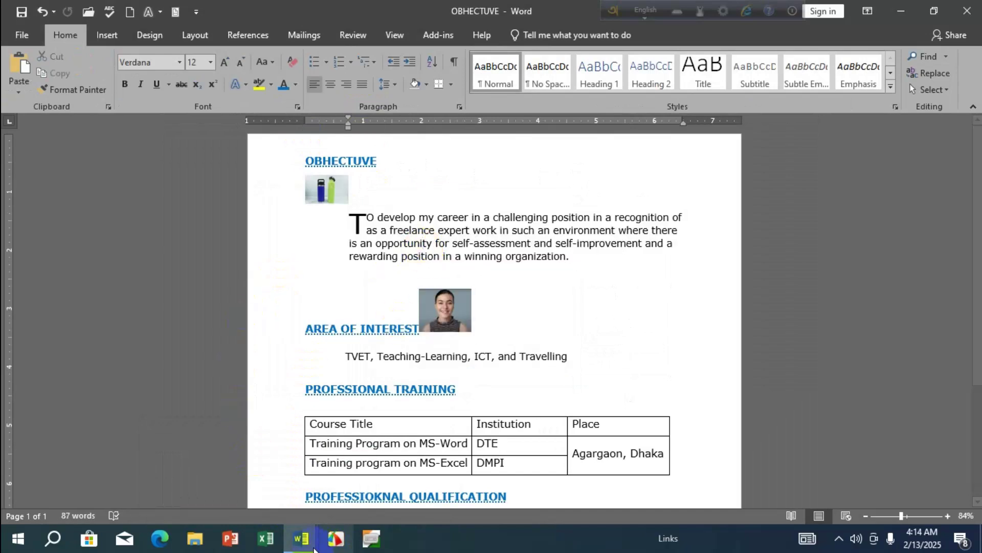
left_click(300, 538)
left_click(367, 483)
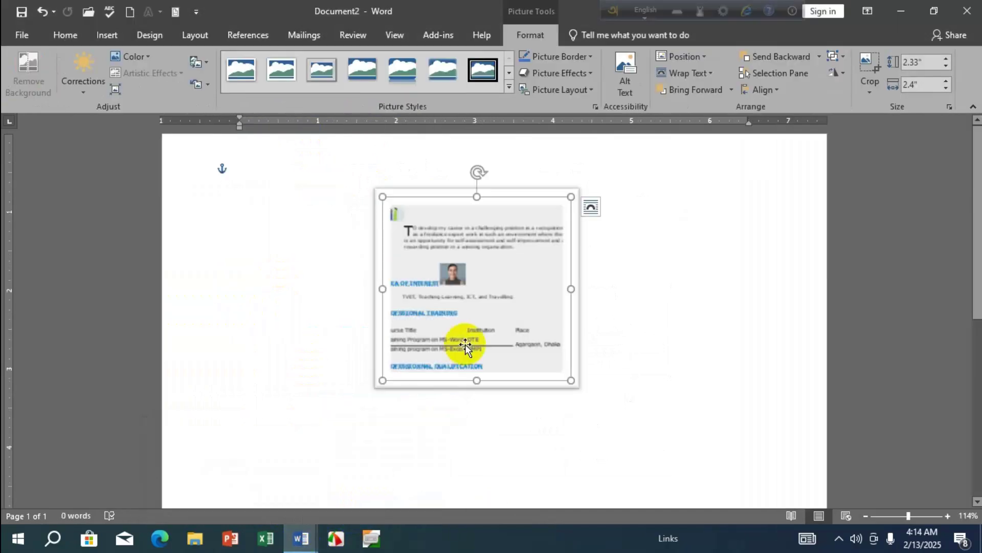
Undo the picture paste and paste the copied content into Document2 with the Keep Text Only option
key("ctrl+z")
left_click(18, 91)
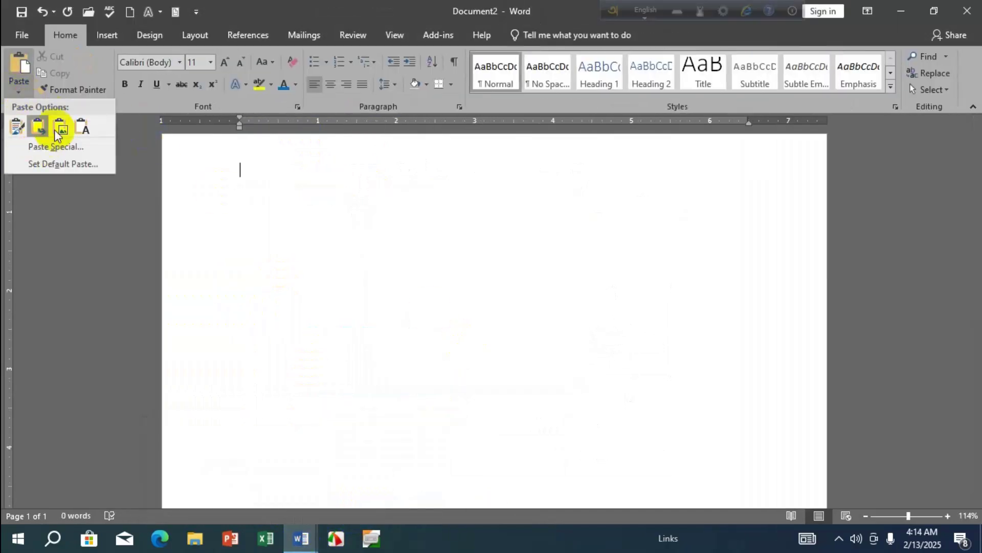
left_click(81, 129)
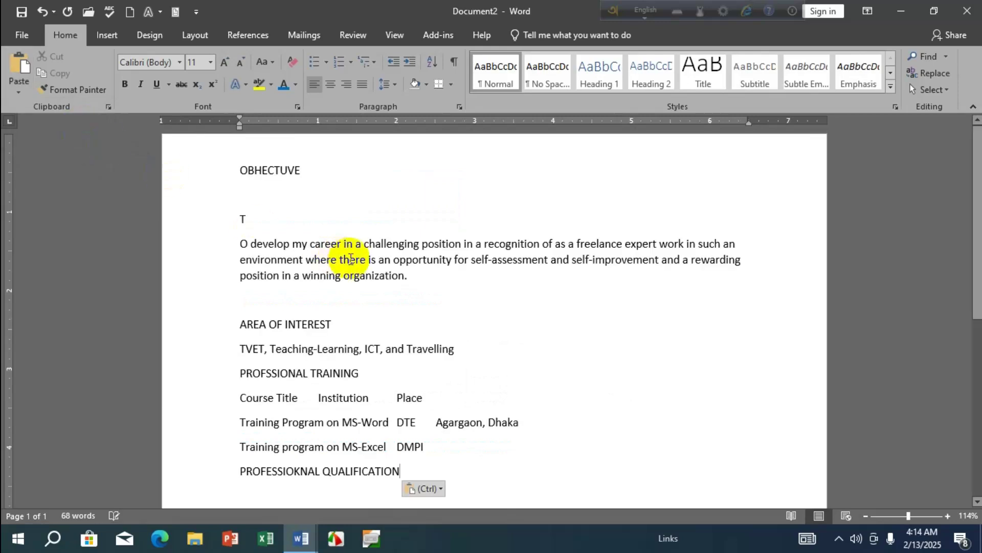
scroll(310, 182, "down", 3)
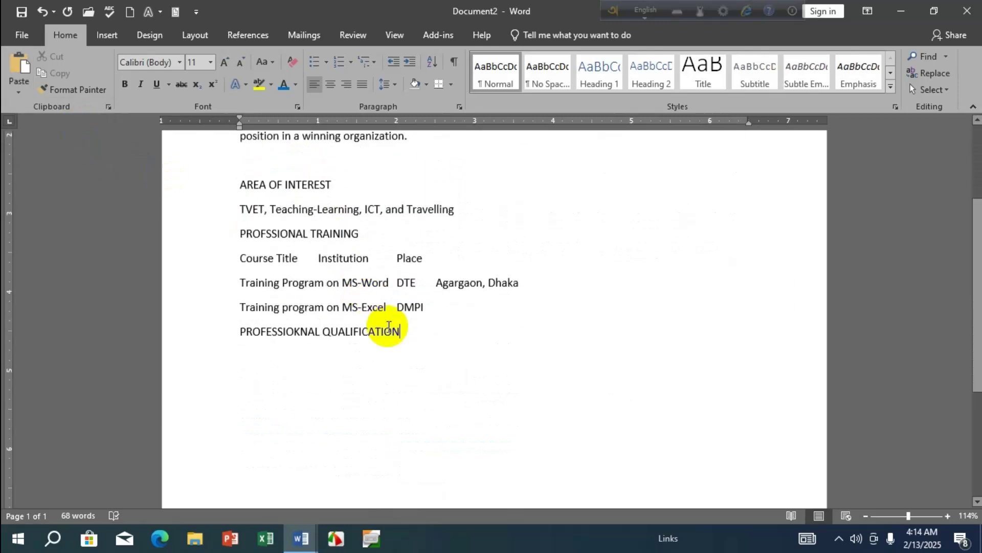
scroll(360, 321, "up", 4)
Preview the Keep Text Only option and compare the plain text in Document2 with the formatted original in the OBHECTUVE document
left_click(23, 91)
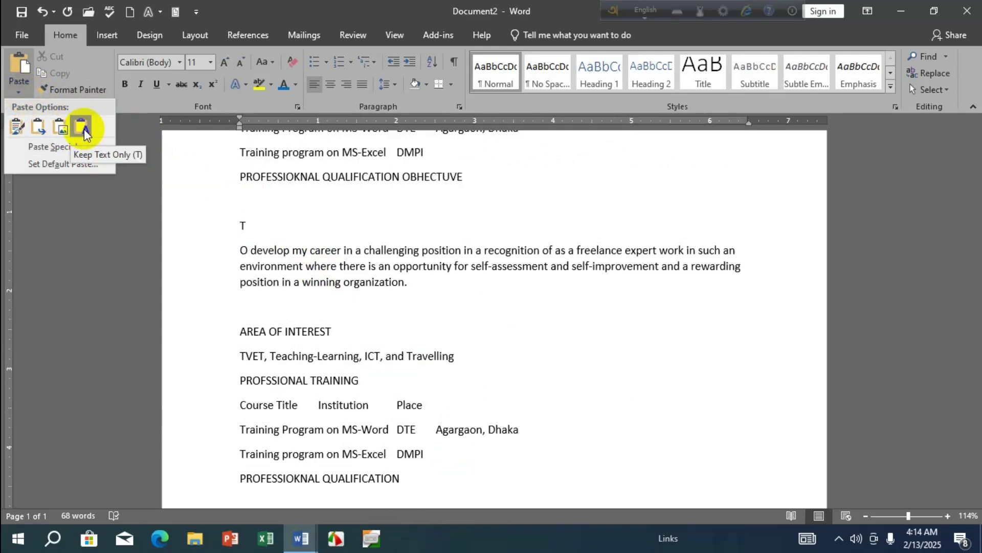
scroll(312, 246, "down", 2)
scroll(325, 258, "up", 1)
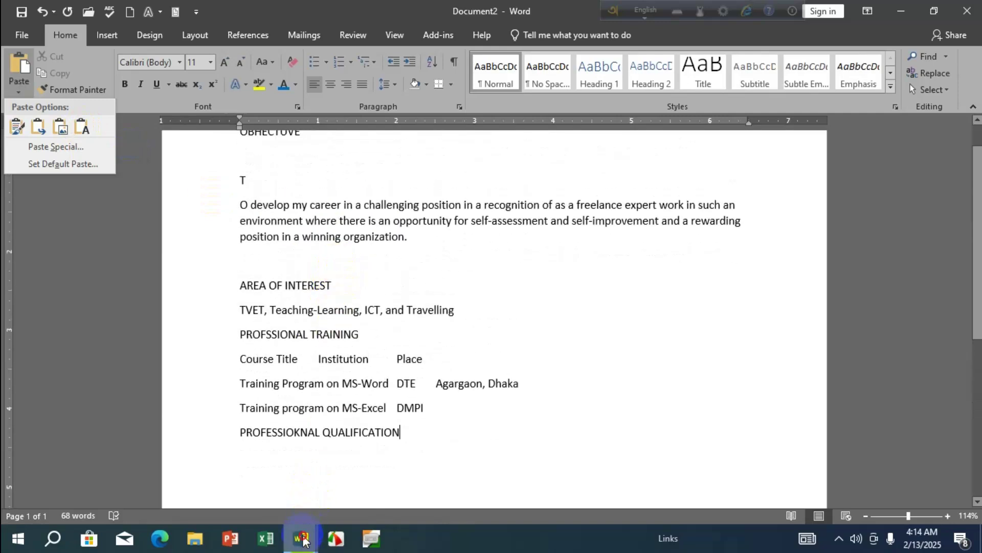
mouse_move(303, 540)
left_click(232, 491)
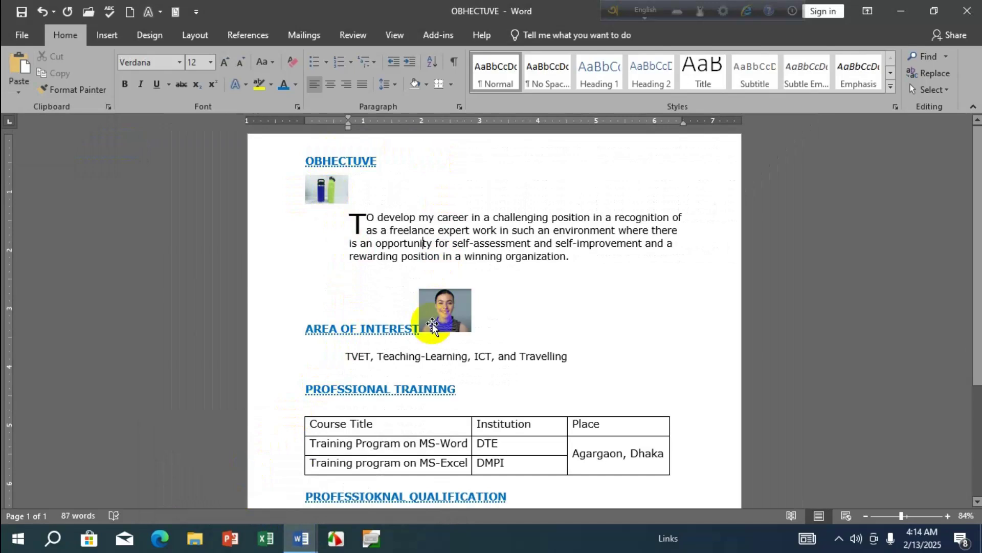
scroll(435, 305, "down", 2)
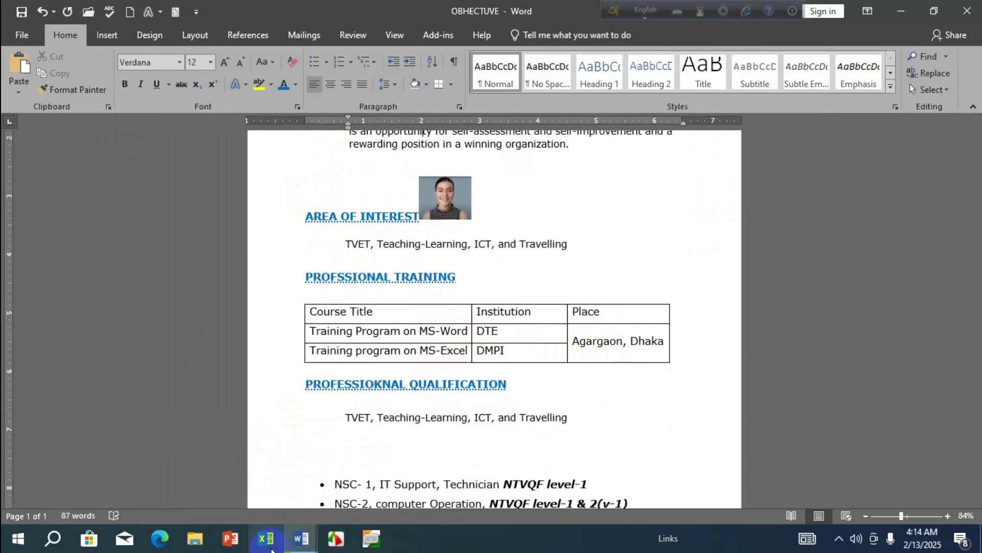
mouse_move(302, 538)
left_click(338, 496)
scroll(358, 358, "down", 2)
scroll(351, 324, "up", 2)
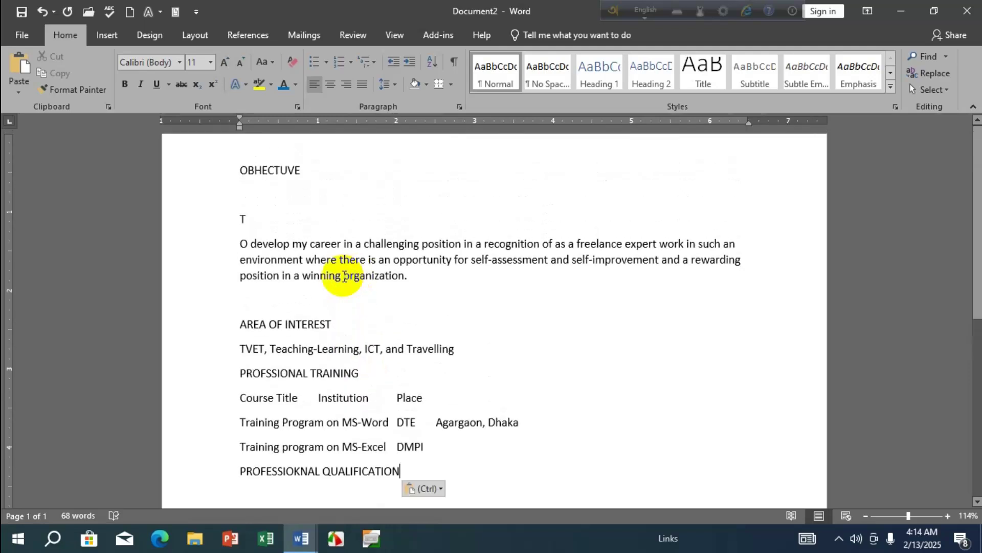
left_click(20, 90)
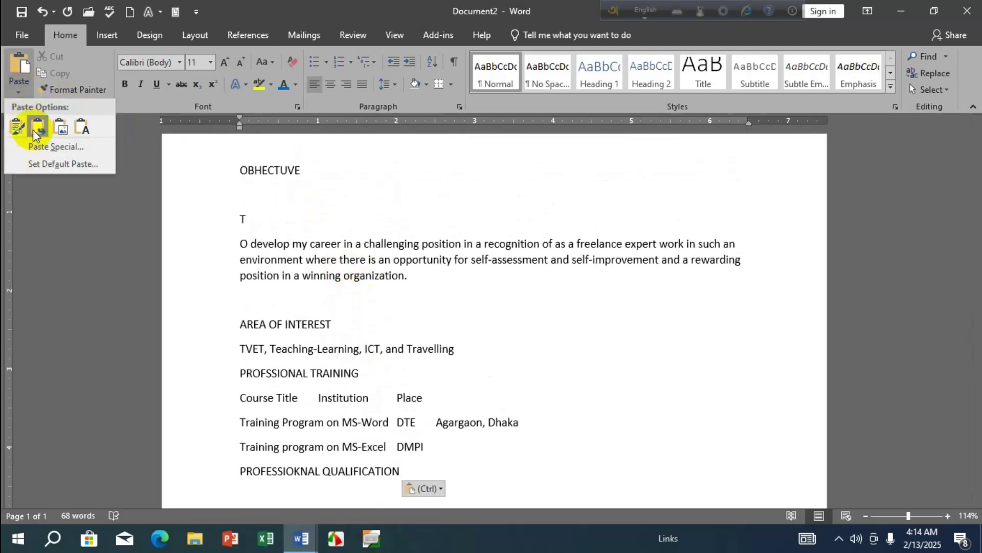
left_click(418, 281)
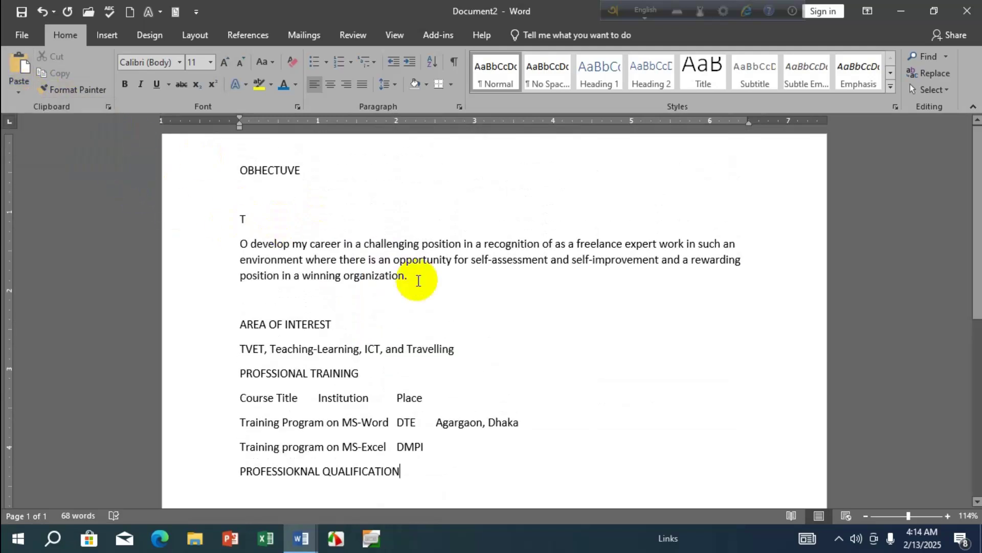
left_click(18, 91)
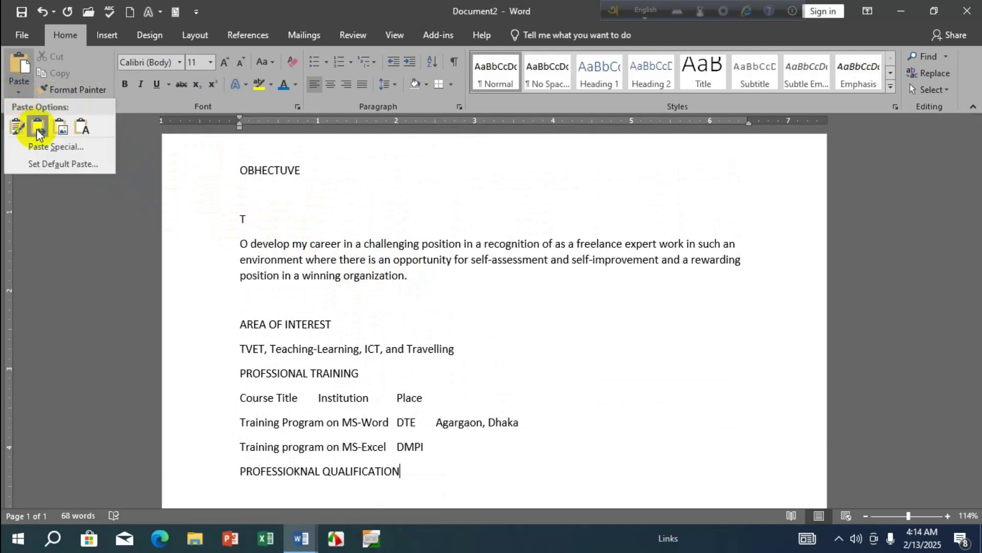
left_click(449, 333)
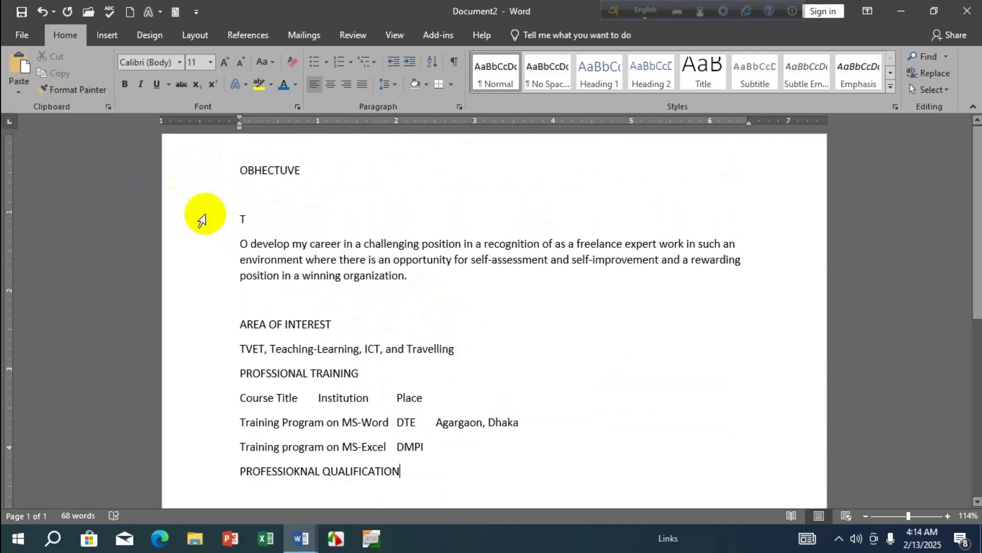
left_click(18, 91)
left_click(526, 273)
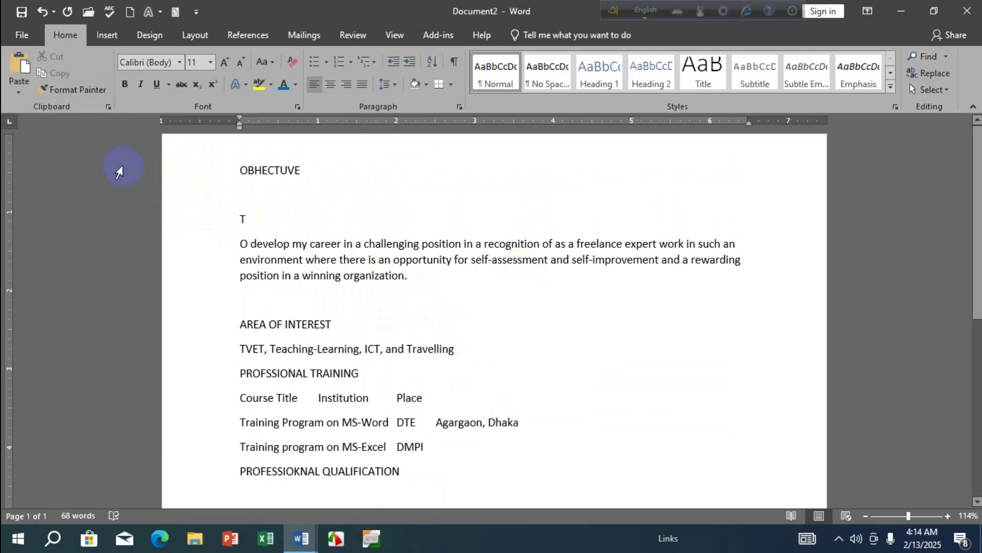